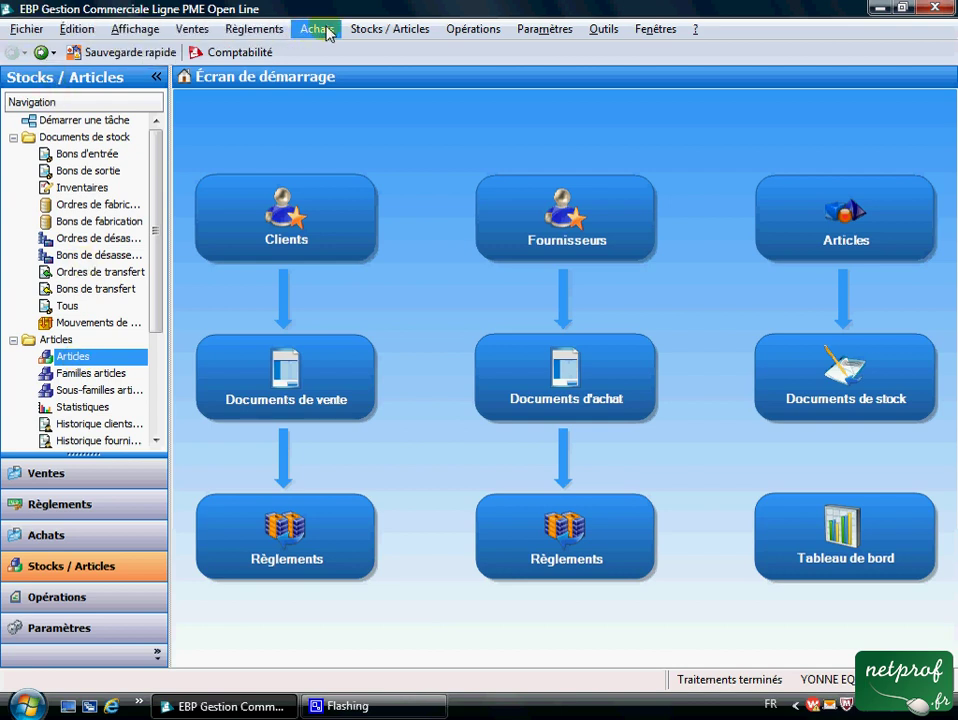
Open the article families list and examine a blank new family form with its sales and purchase accounts, leaving it unsaved
left_click(385, 31)
mouse_move(490, 97)
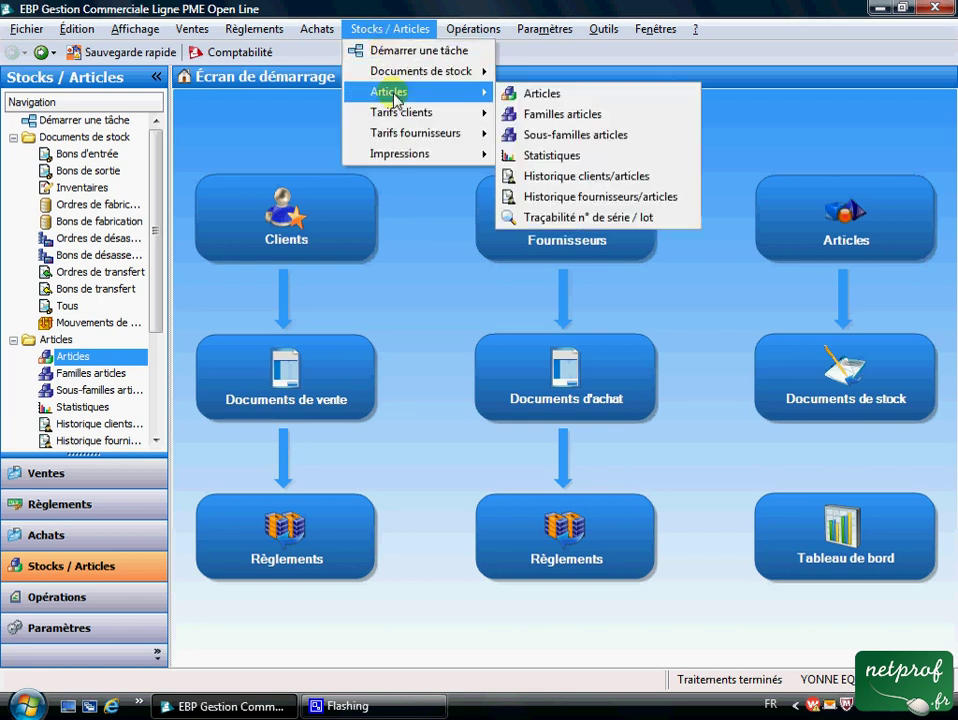
left_click(558, 118)
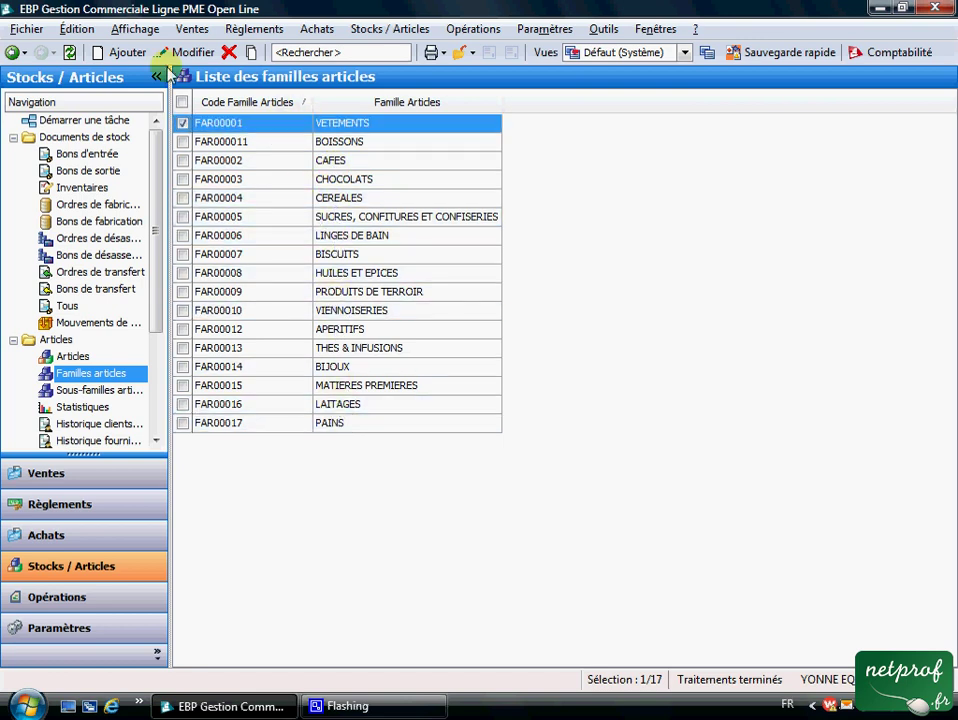
left_click(125, 60)
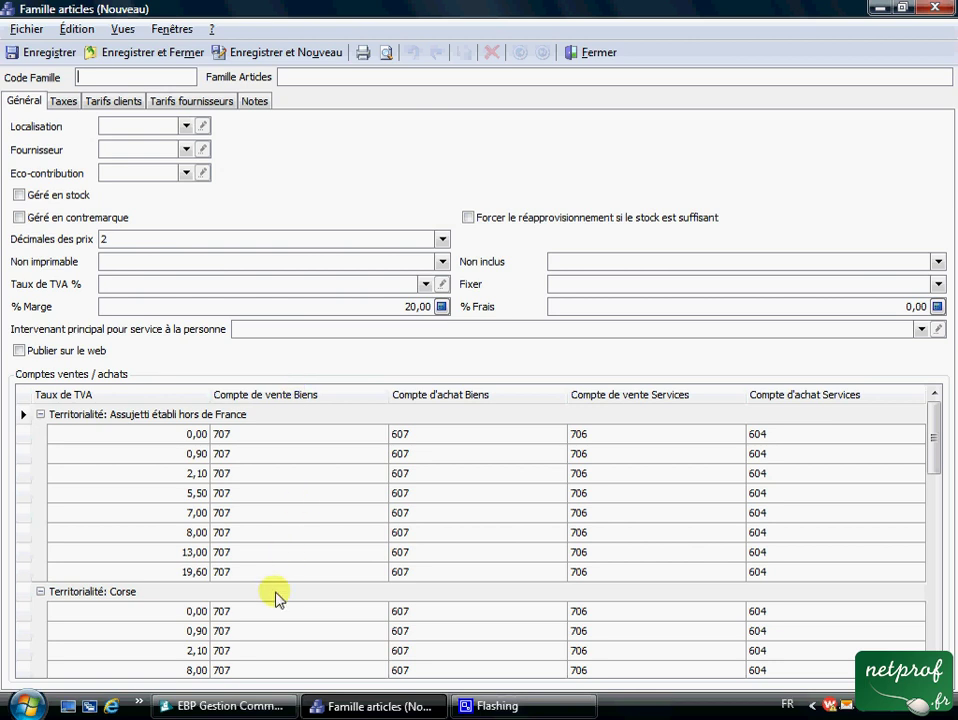
mouse_move(934, 449)
left_mouse_down()
mouse_move(937, 493)
mouse_move(933, 438)
left_mouse_up()
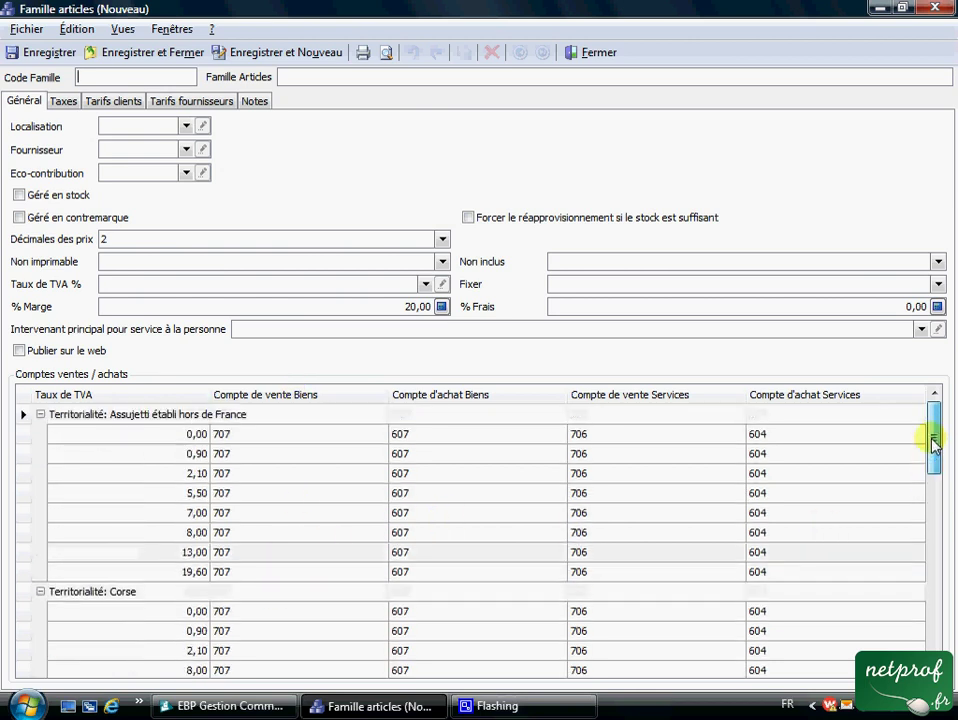
left_click(600, 54)
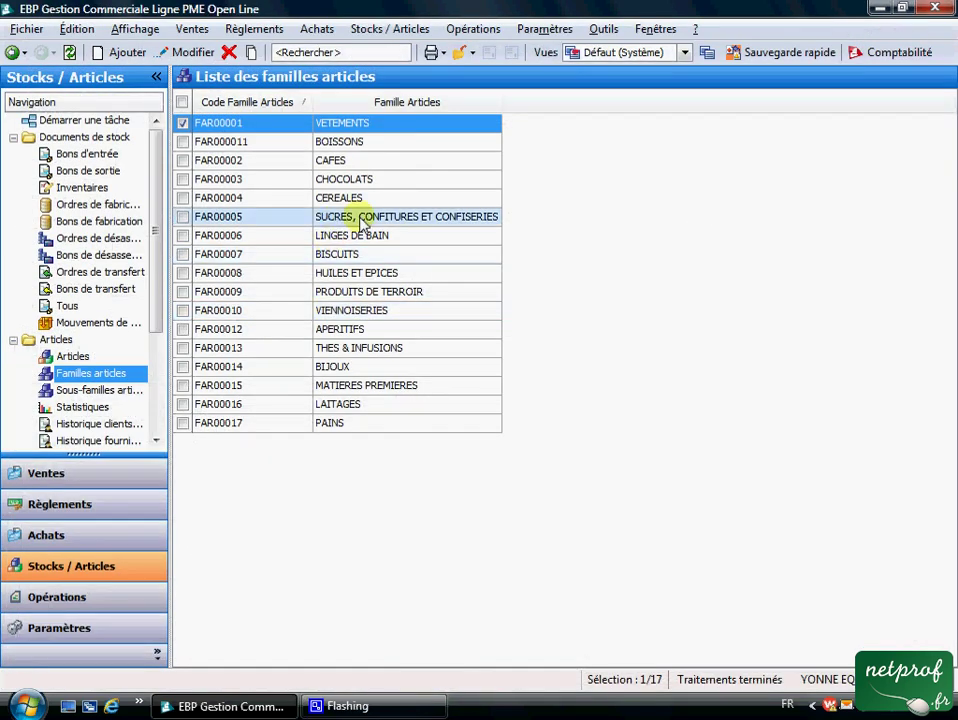
Examine the CAFES article family's settings and its sales and purchase accounts by VAT rate, and close the record
left_click(331, 162)
double_click(331, 162)
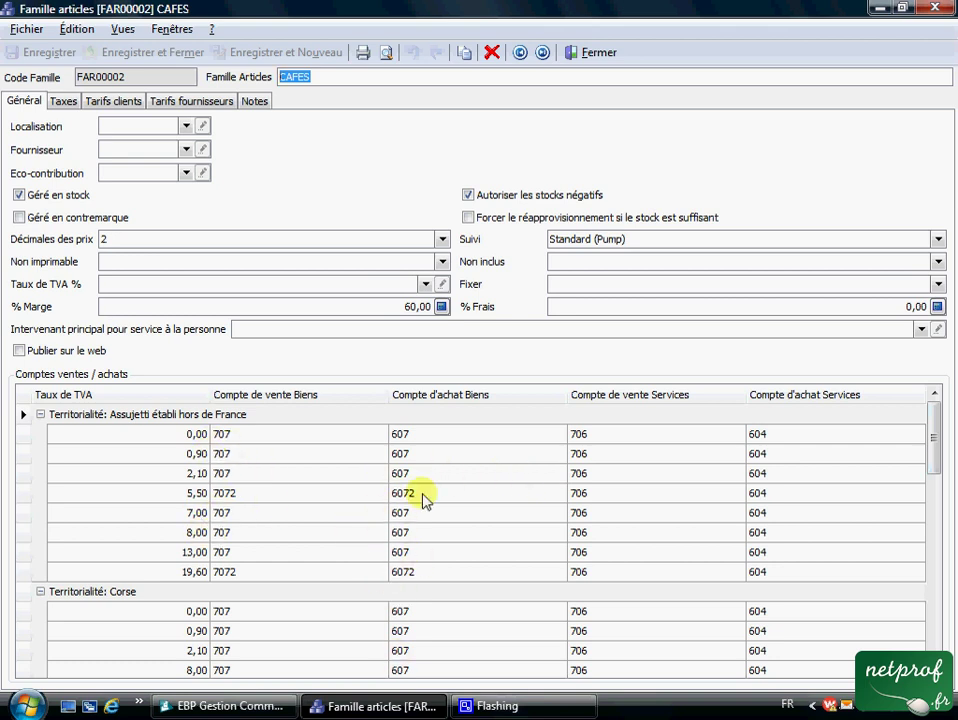
left_click_drag(934, 443, 932, 398)
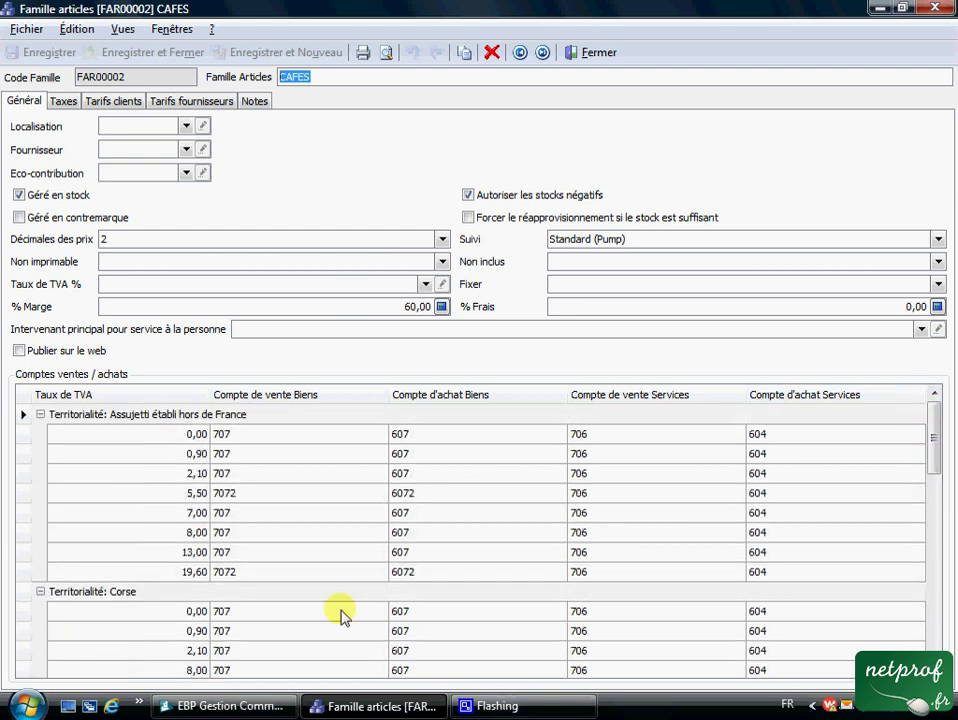
left_click(590, 55)
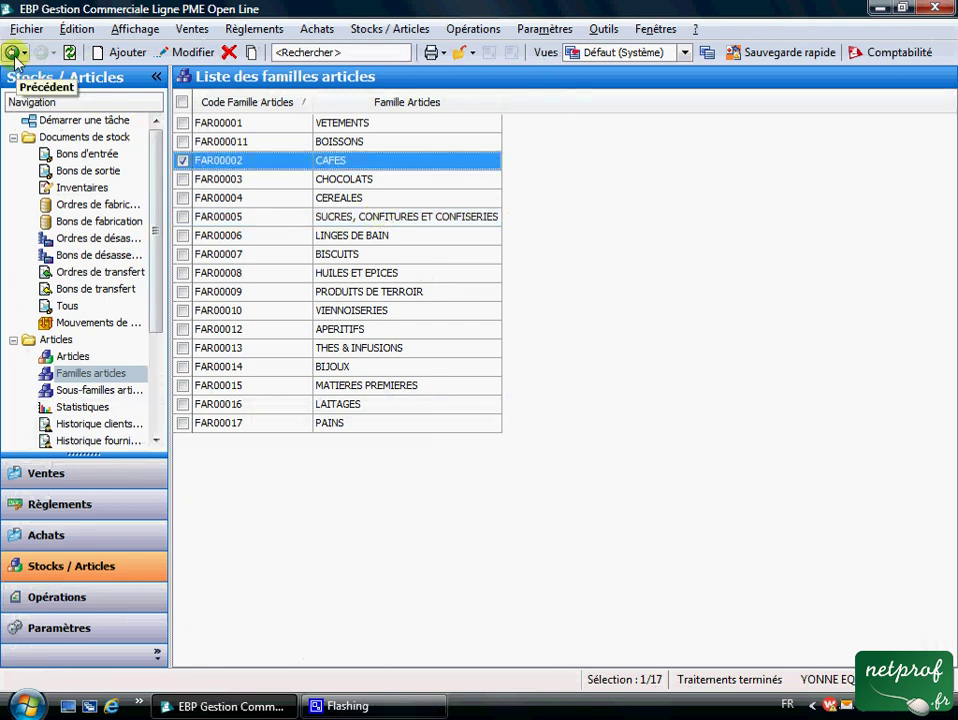
Return to the start screen and open the list of articles
left_click(13, 52)
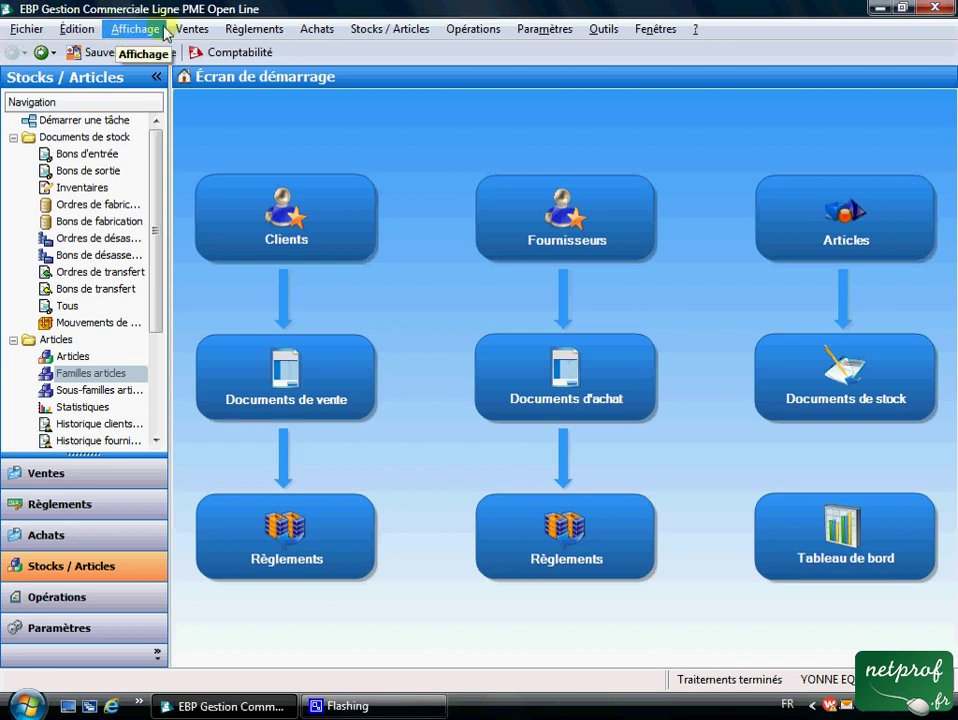
left_click(379, 34)
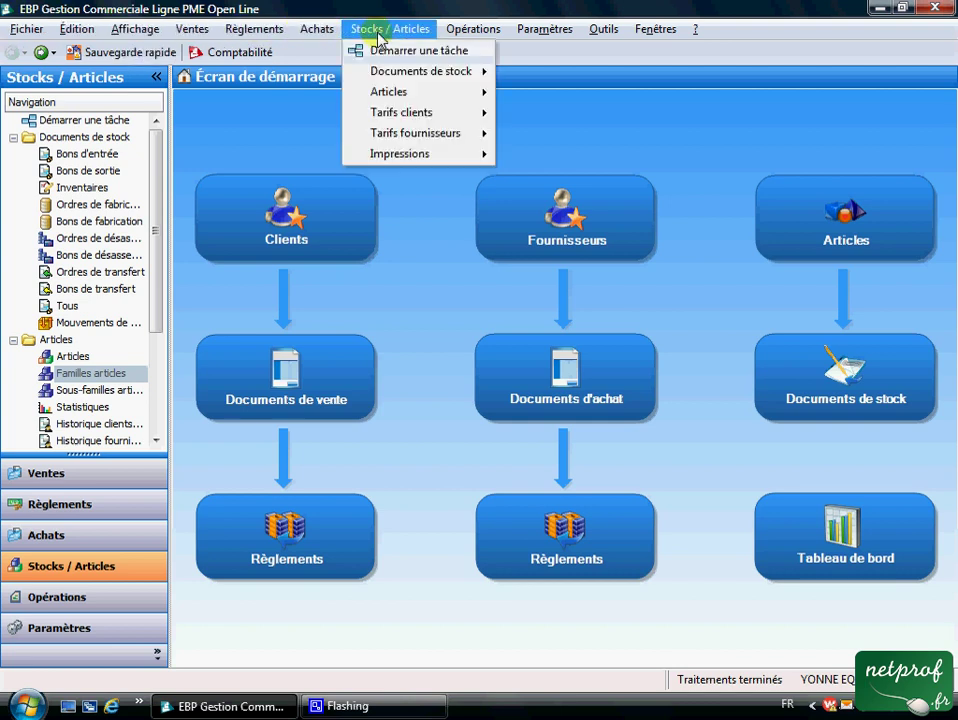
mouse_move(405, 92)
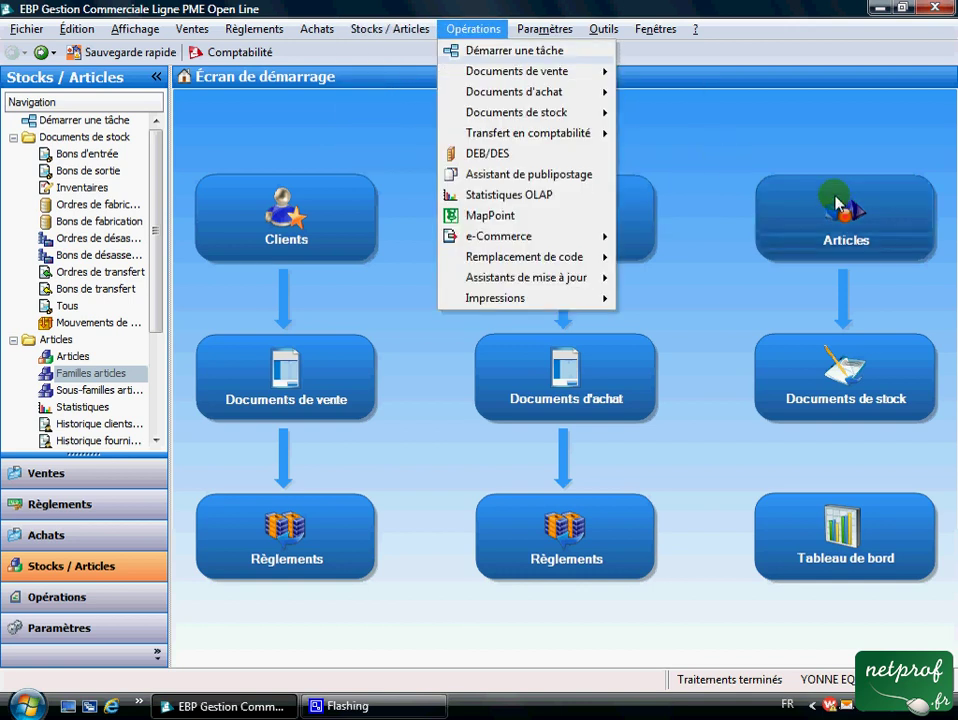
left_click(375, 27)
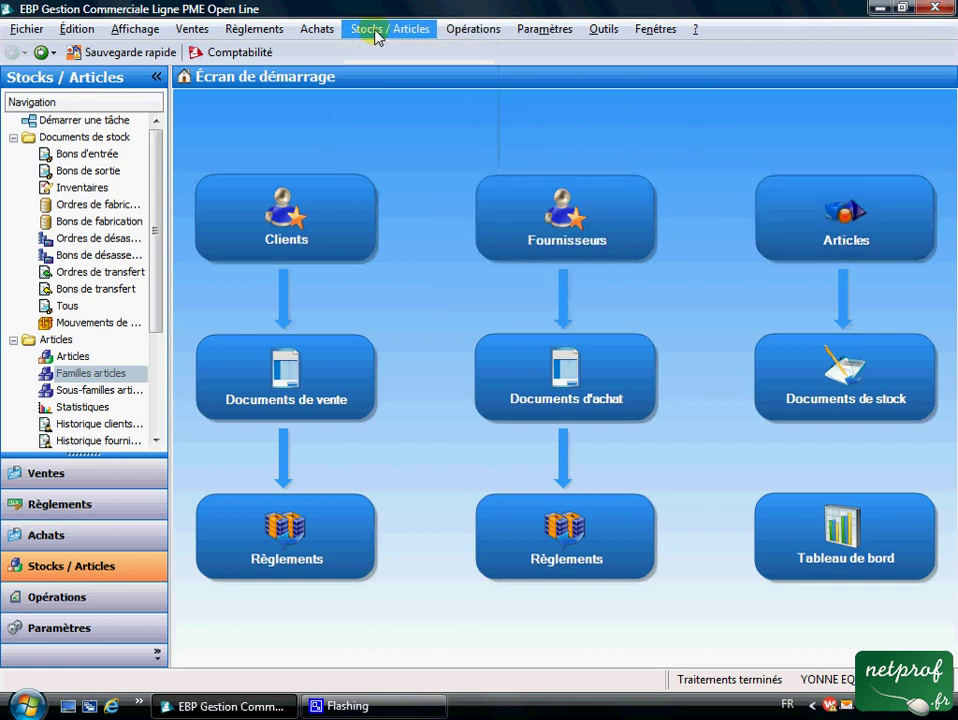
left_click(836, 232)
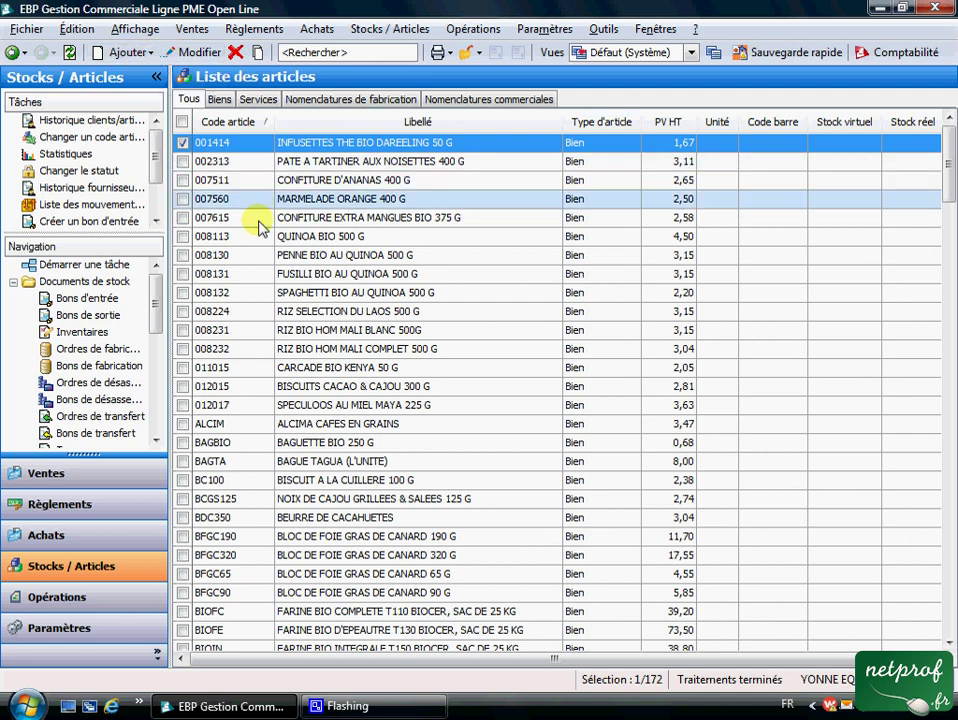
Find the article TZUL TACCA CAFES MOULUS in the list and open its record
scroll(269, 237, "down", 10)
scroll(318, 258, "down", 20)
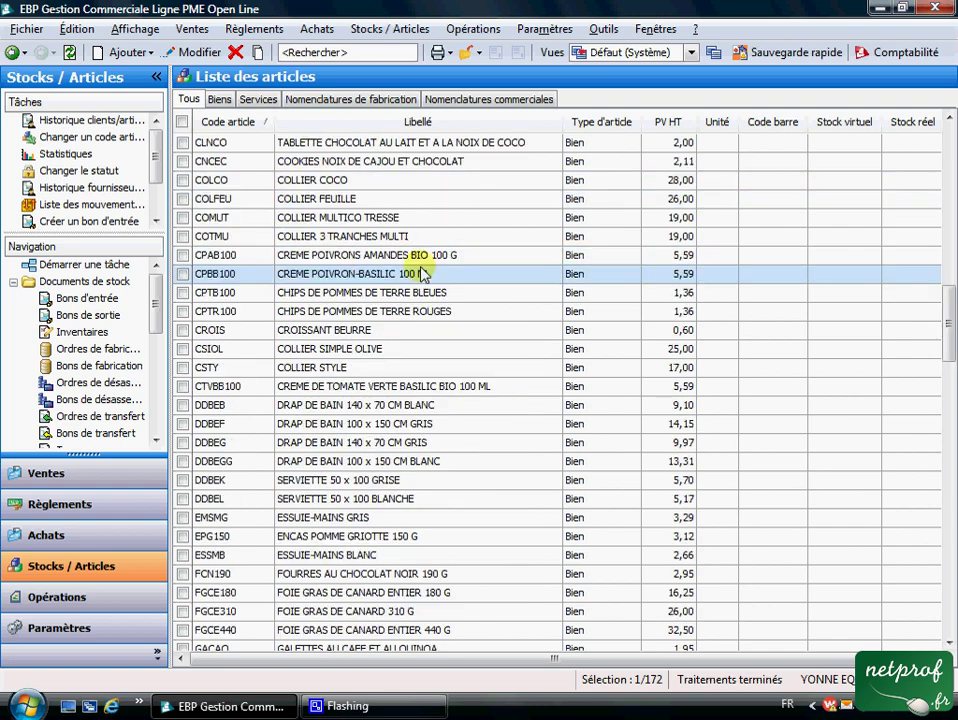
scroll(447, 265, "down", 12)
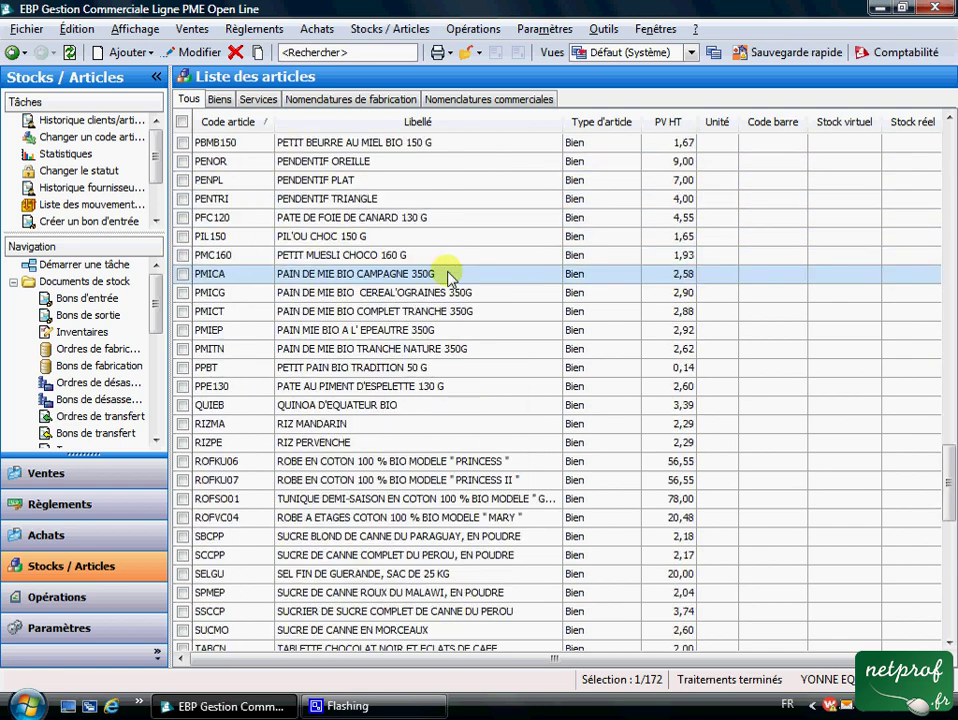
scroll(450, 300, "down", 4)
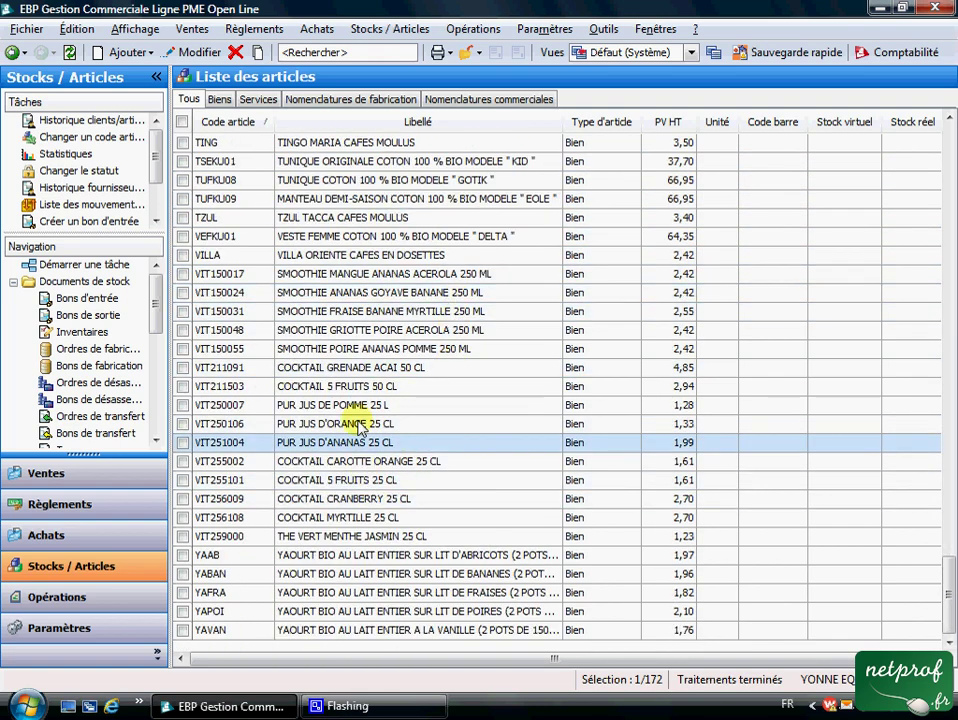
left_click(304, 217)
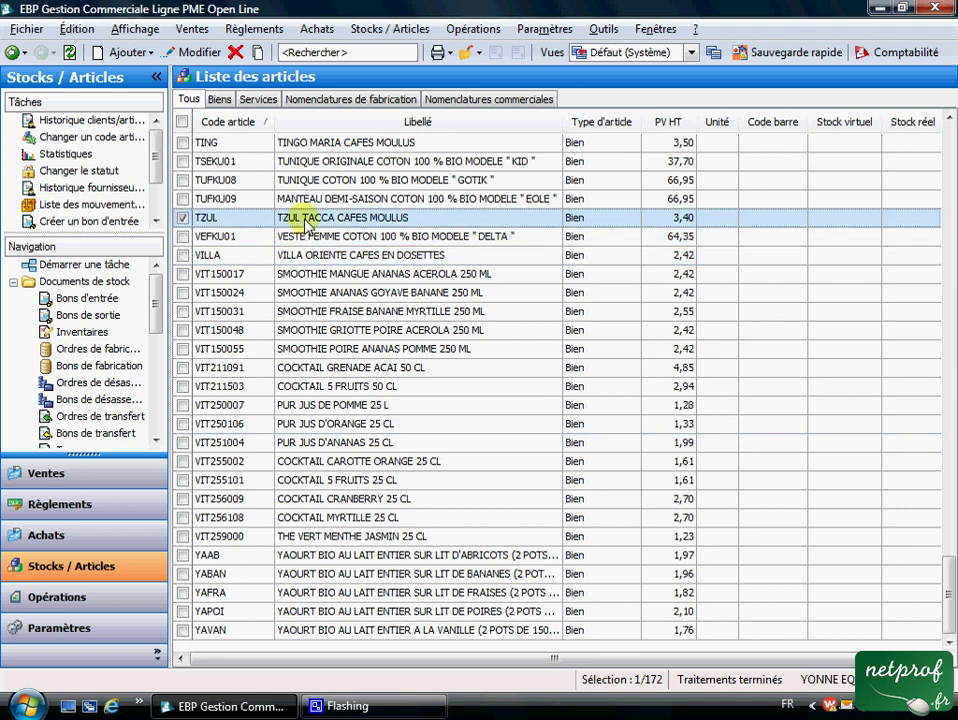
double_click(304, 217)
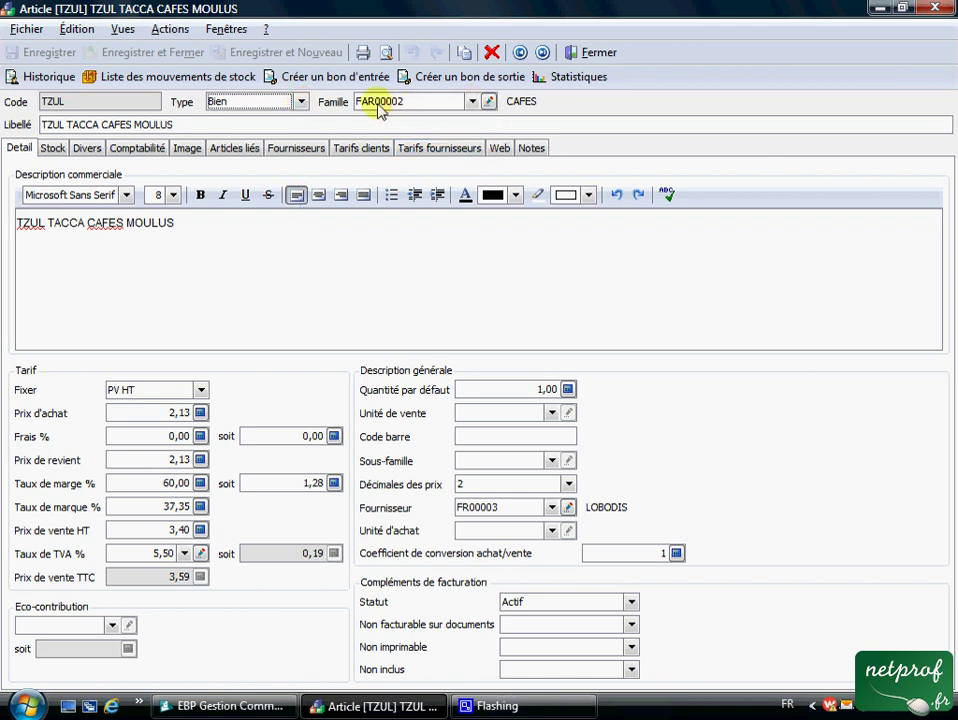
Select FAR00002 (CAFES) as the family of the TZUL article
left_click(474, 104)
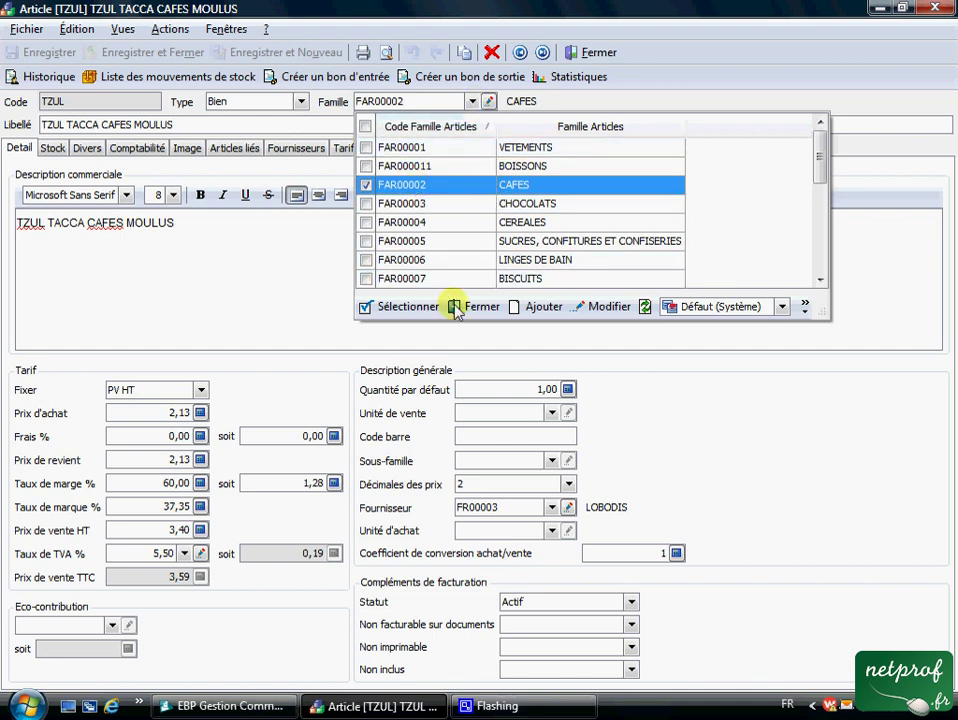
left_click(398, 304)
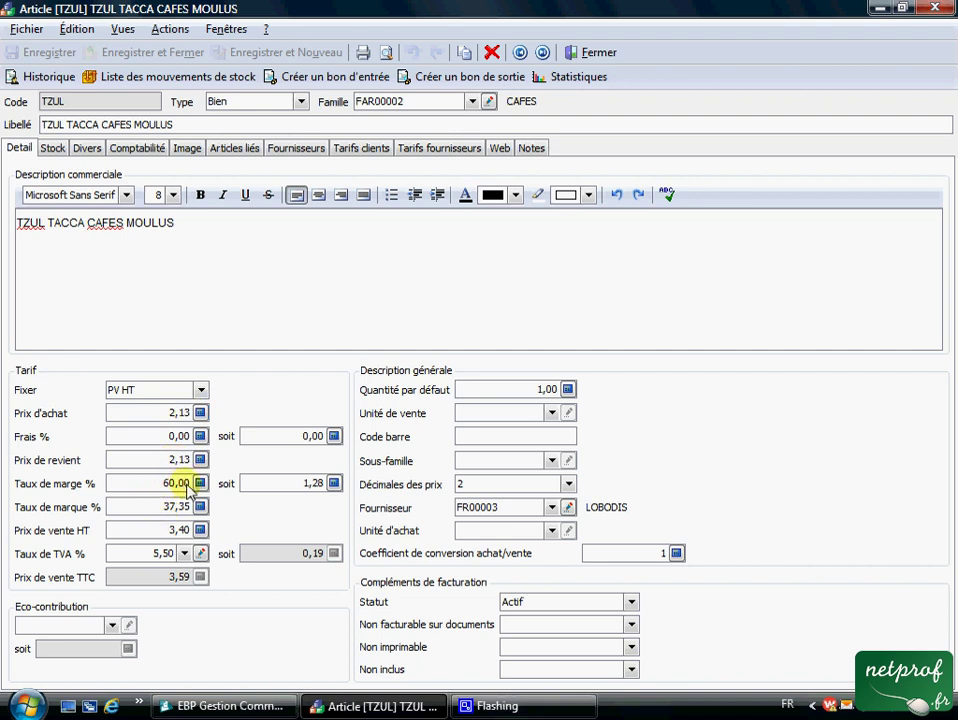
left_click(424, 110)
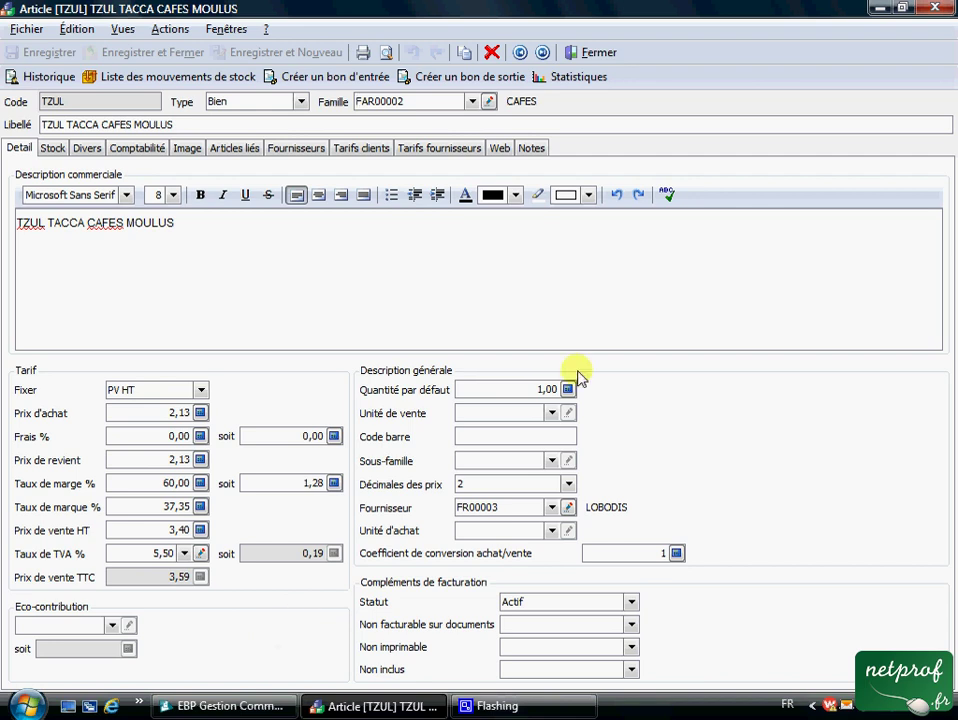
Review the TZUL article's stock, miscellaneous and accounting information
left_click(58, 148)
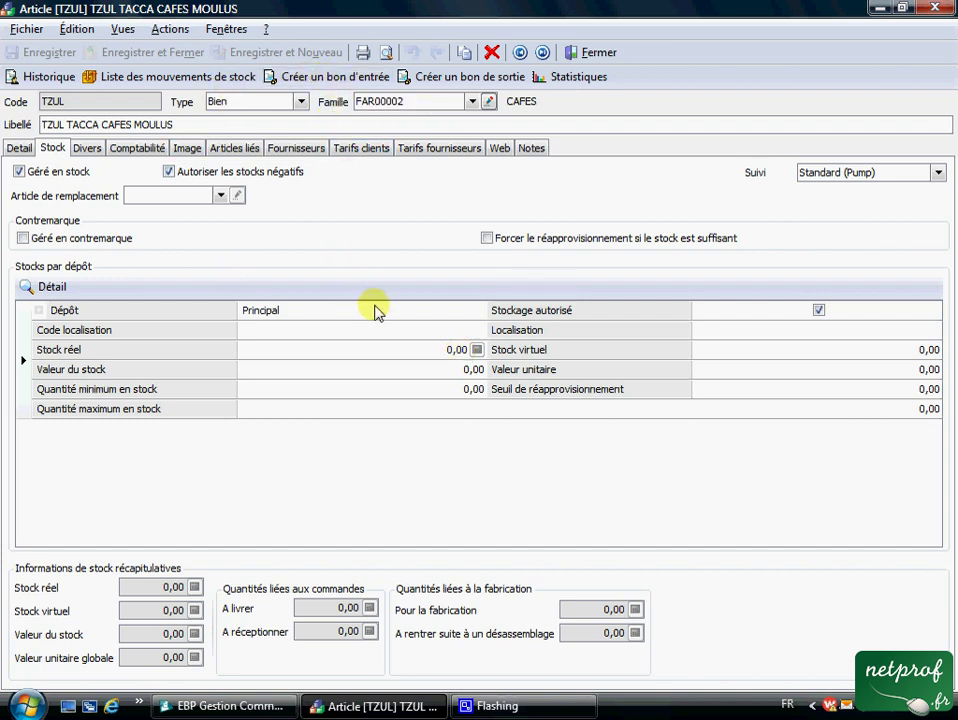
left_click(88, 149)
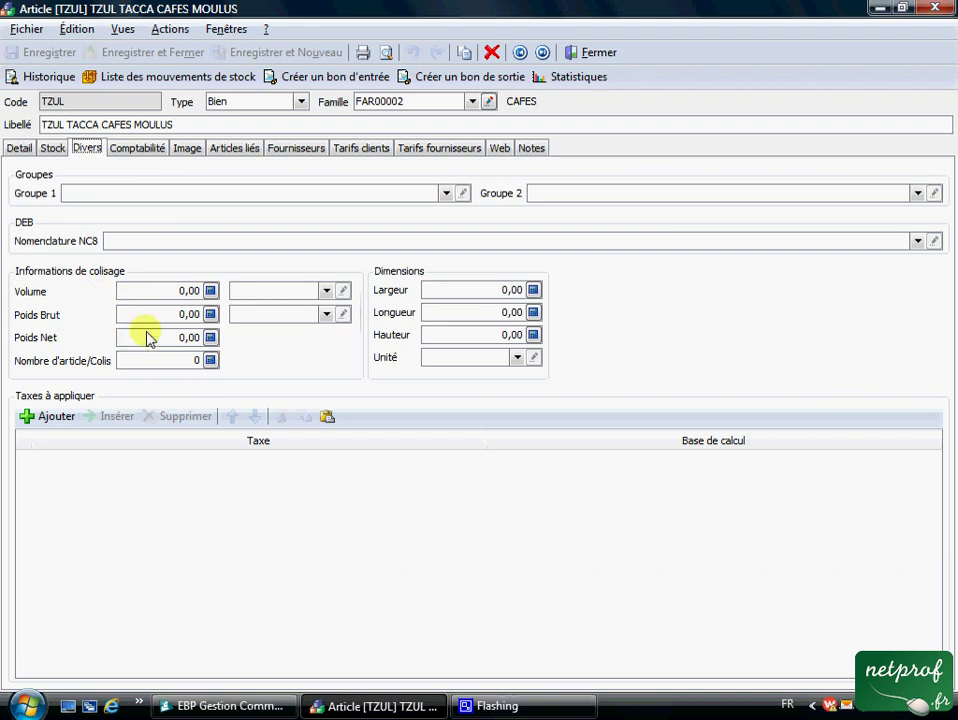
left_click(139, 149)
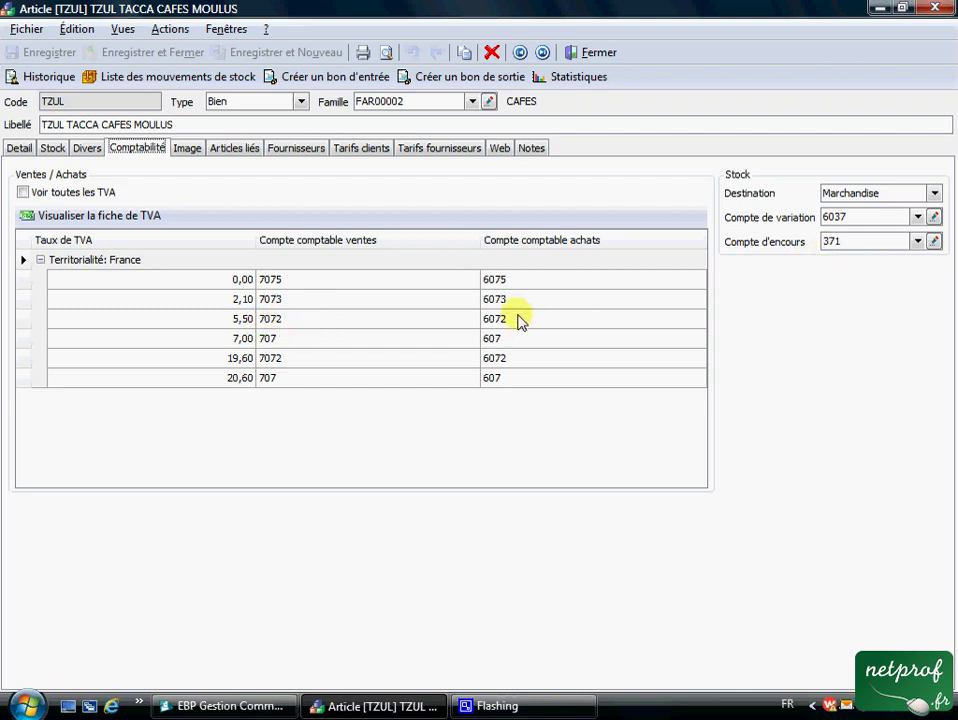
Delete the article's current image and load the picture file tzultacca from the Sauvegardes folder in its place
left_click(188, 149)
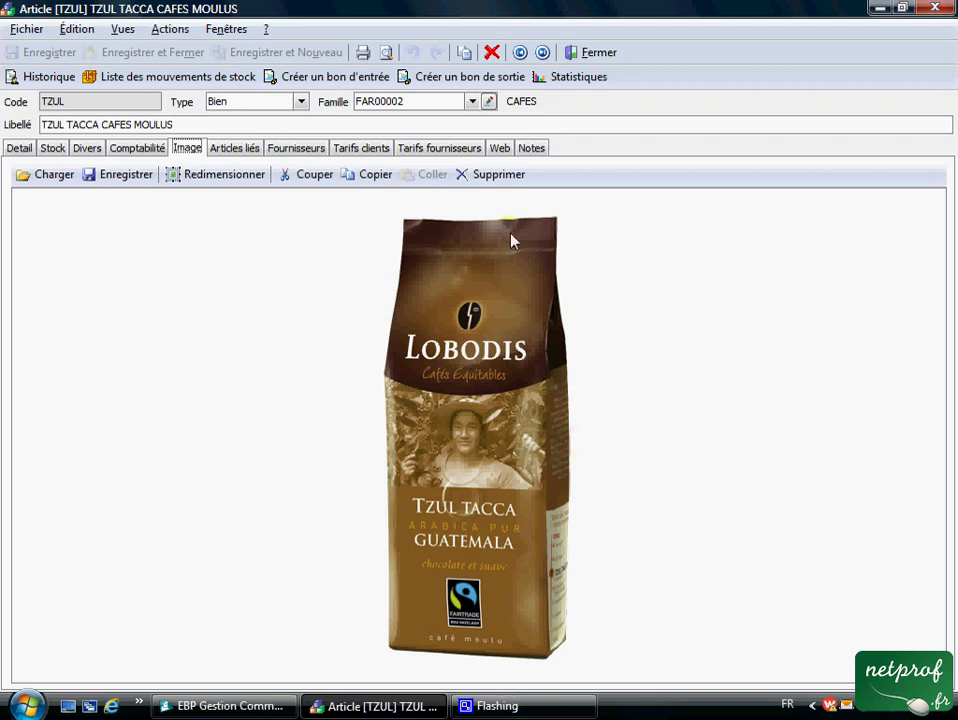
left_click(500, 178)
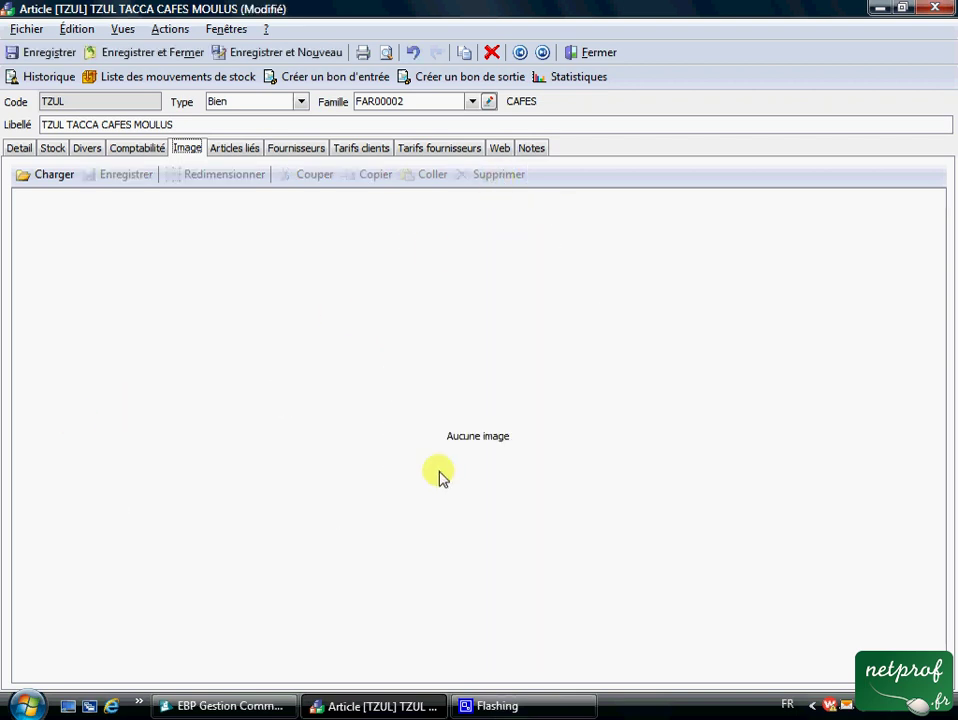
left_click(50, 176)
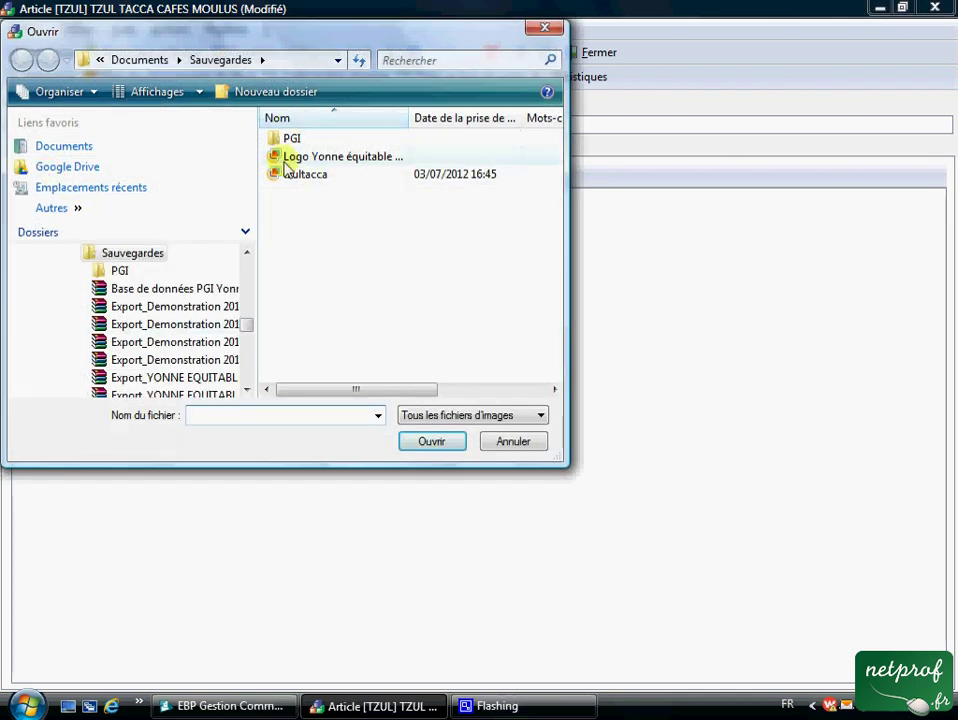
left_click(304, 176)
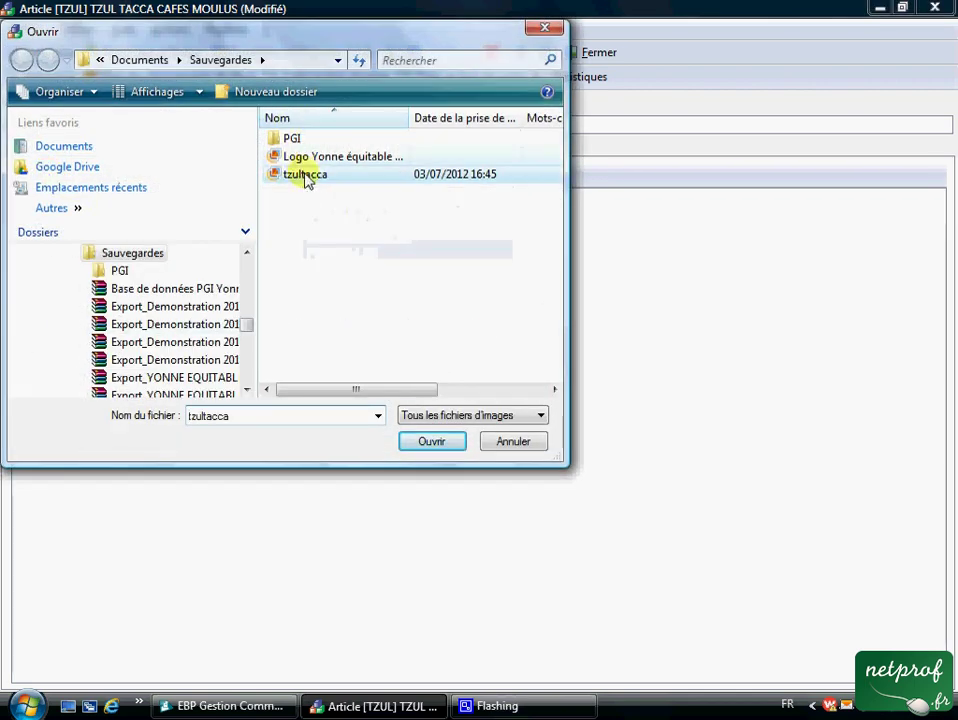
left_click(432, 442)
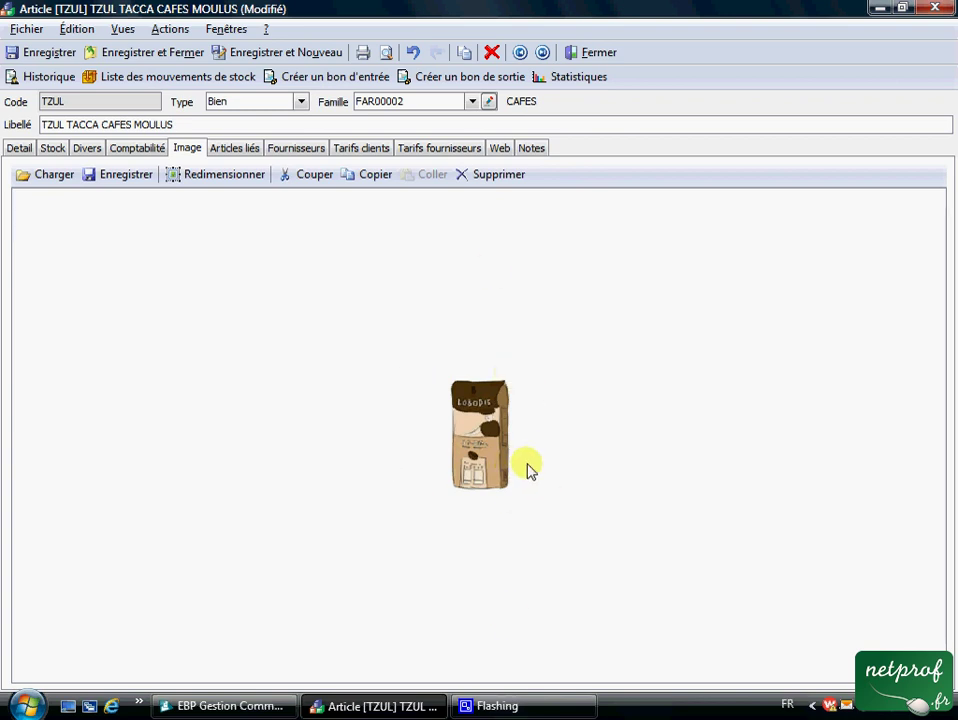
Review the article's linked articles and suppliers, adding an empty supplier entry and deleting it again
left_click(236, 151)
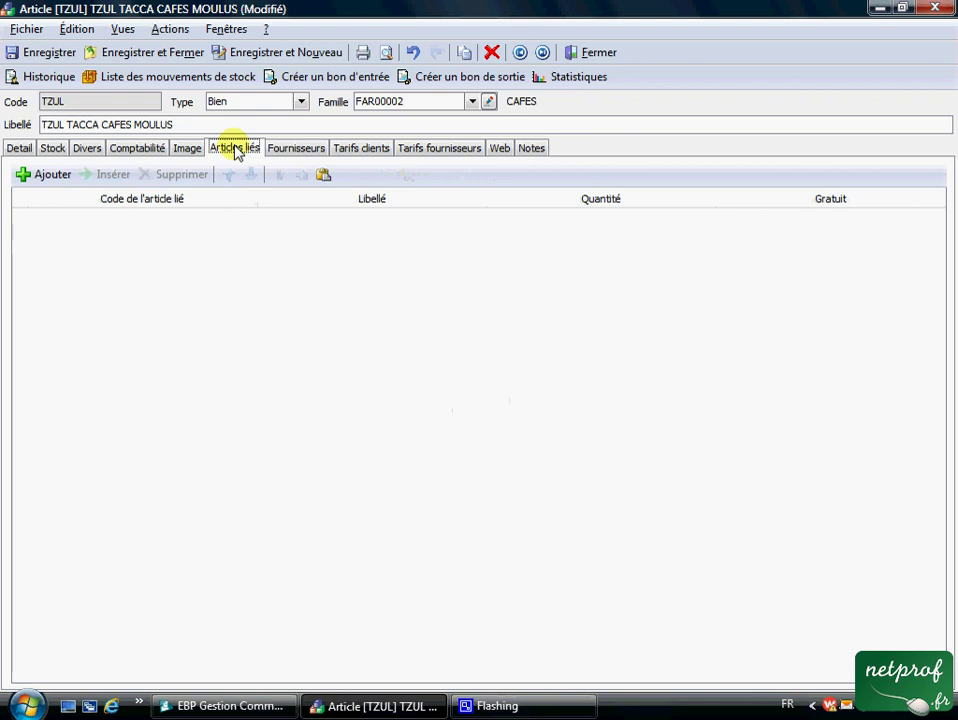
left_click(318, 151)
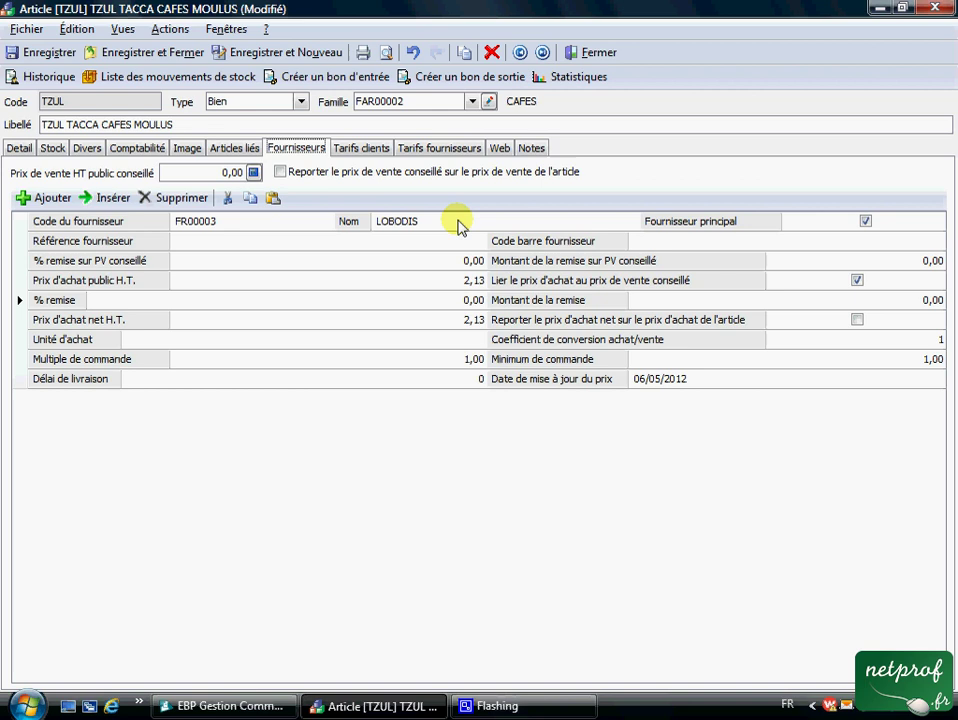
left_click(46, 198)
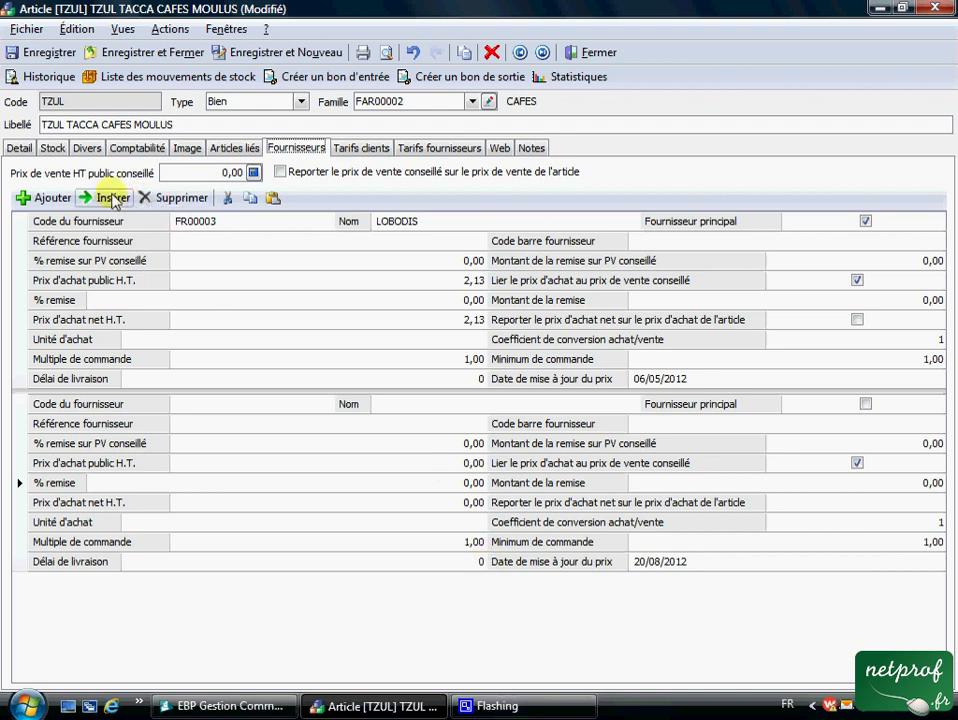
left_click(168, 198)
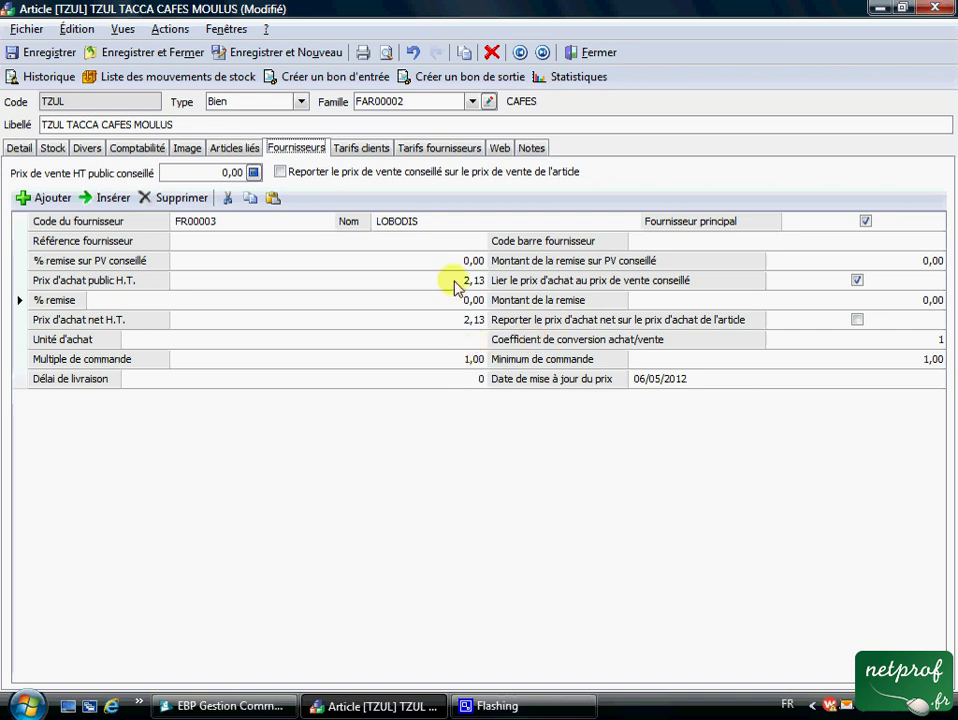
Add a customer tariff to the TZUL article and consult the customer list for its start value without selecting anyone
left_click(383, 152)
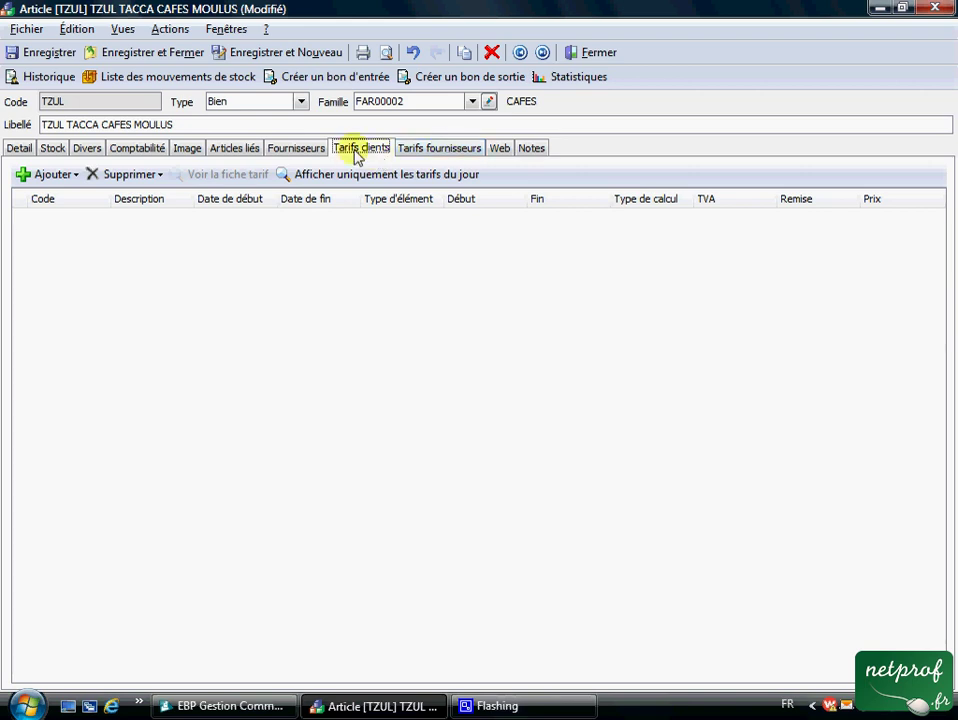
left_click(46, 180)
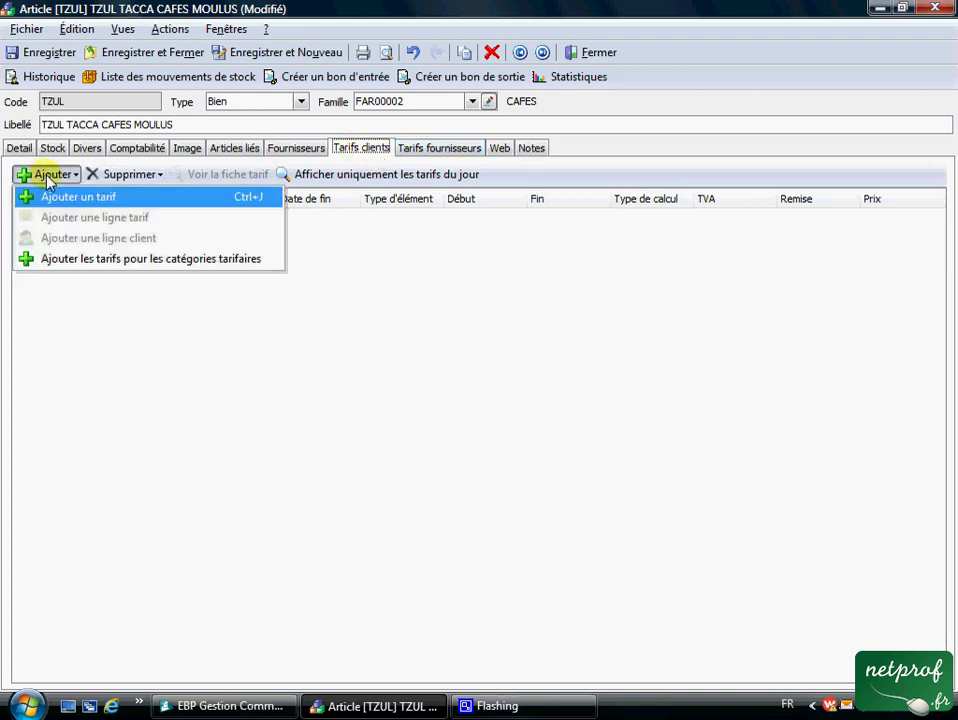
left_click(60, 198)
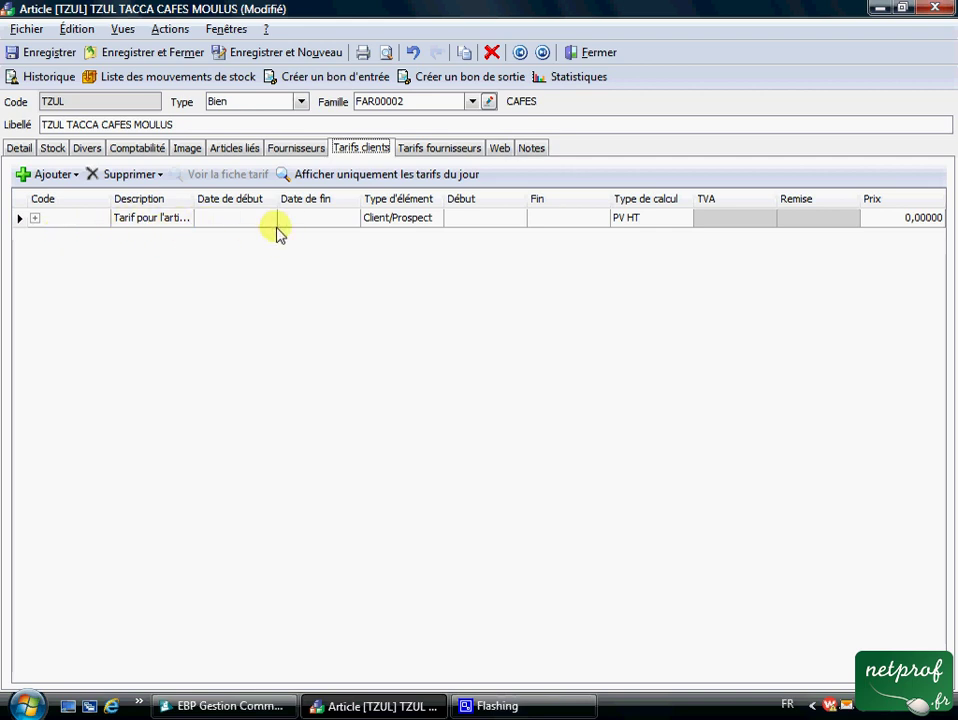
left_click(494, 220)
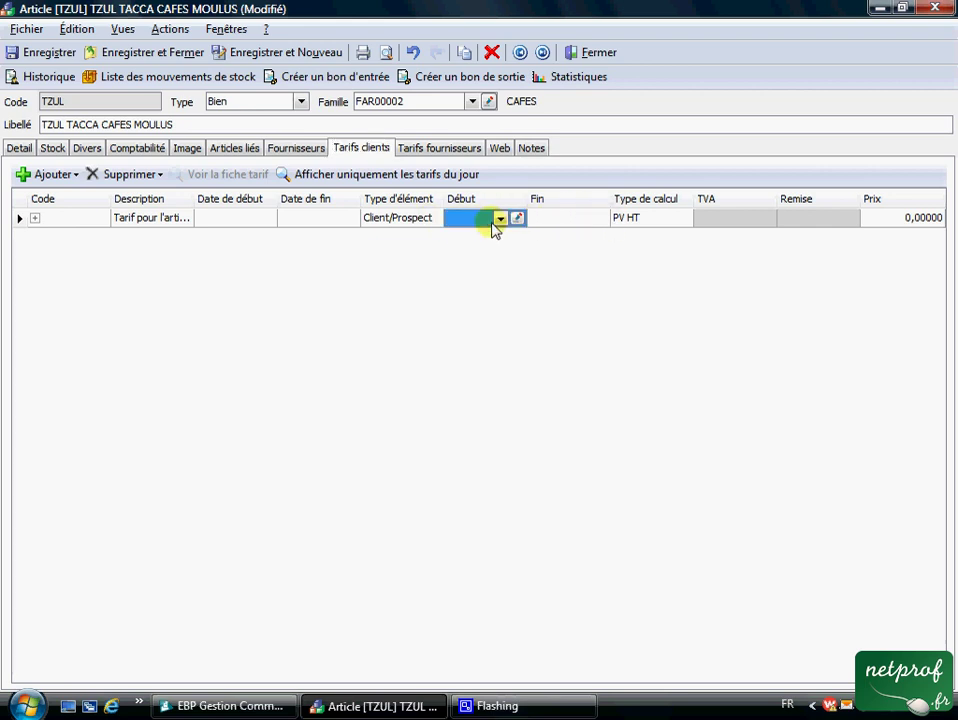
left_click(501, 219)
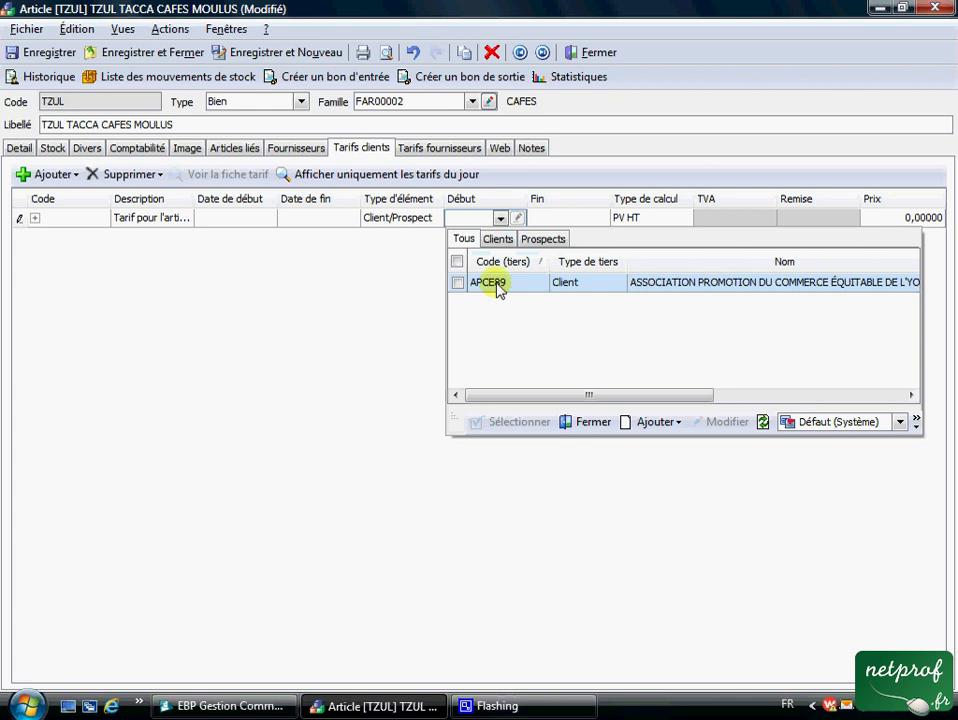
left_click(600, 424)
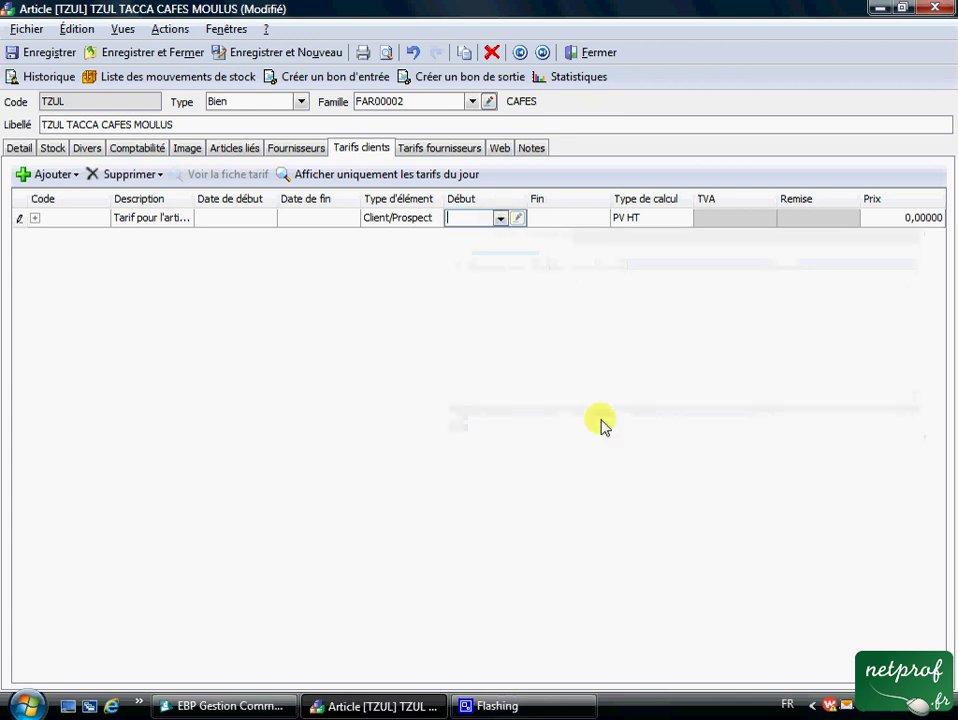
Delete the newly added customer tariff from the TZUL article
left_click(76, 175)
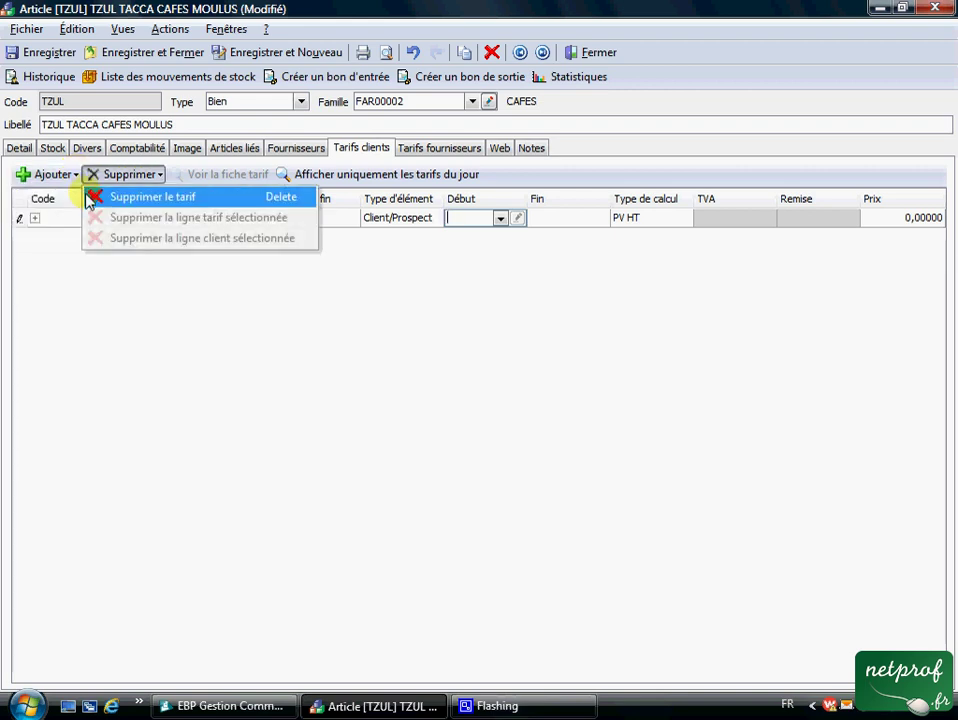
left_click(120, 177)
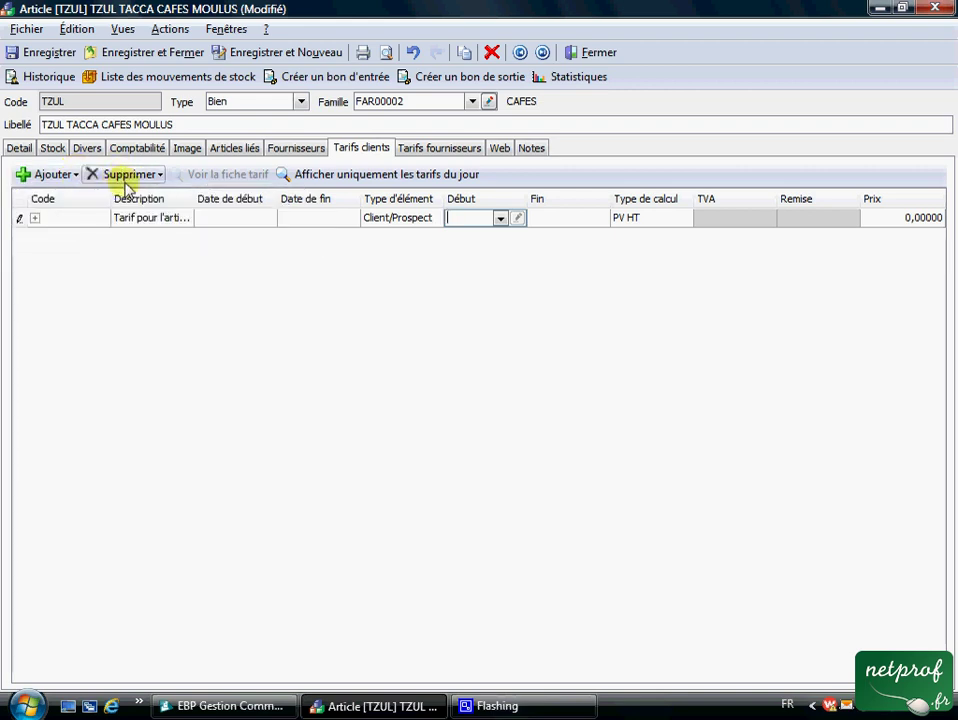
left_click(152, 176)
left_click(150, 197)
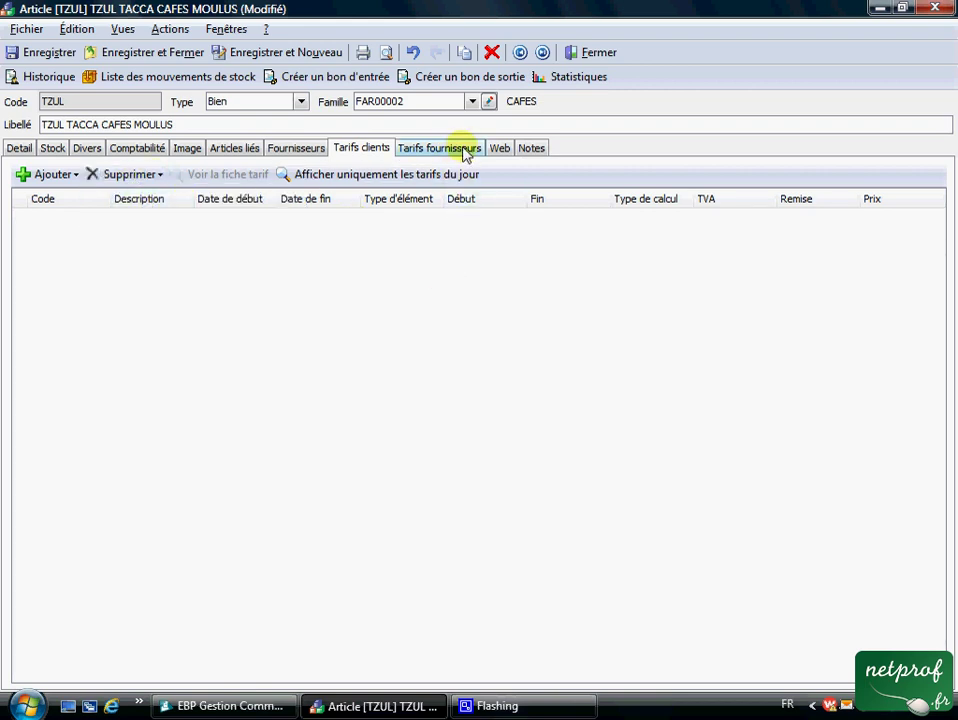
Return to the article's general details and close the TZUL record without saving the modifications
left_click(17, 150)
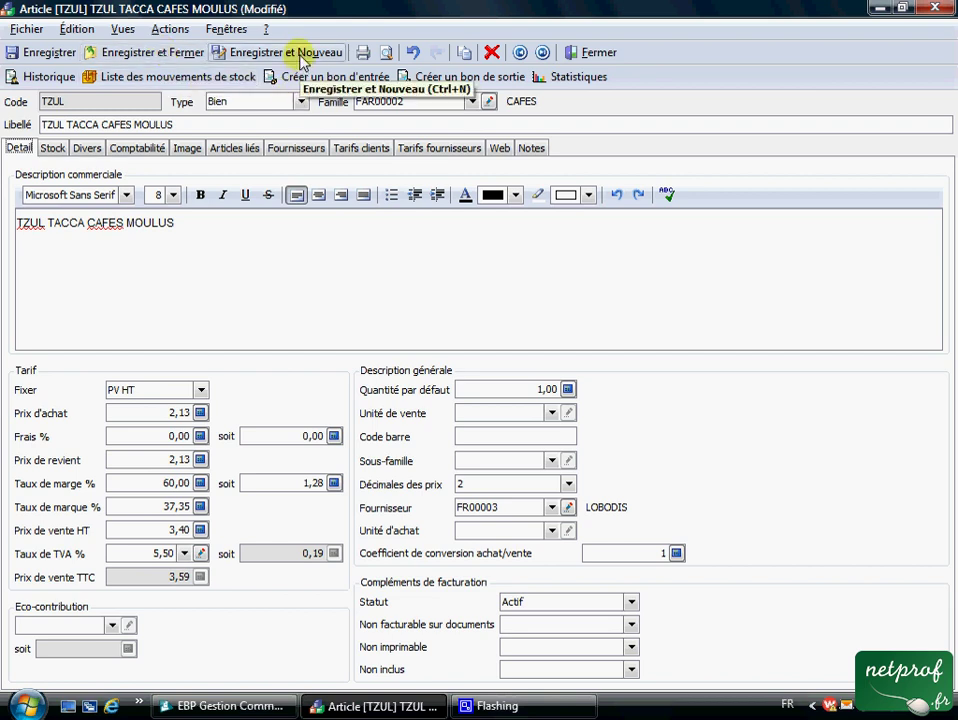
left_click(582, 53)
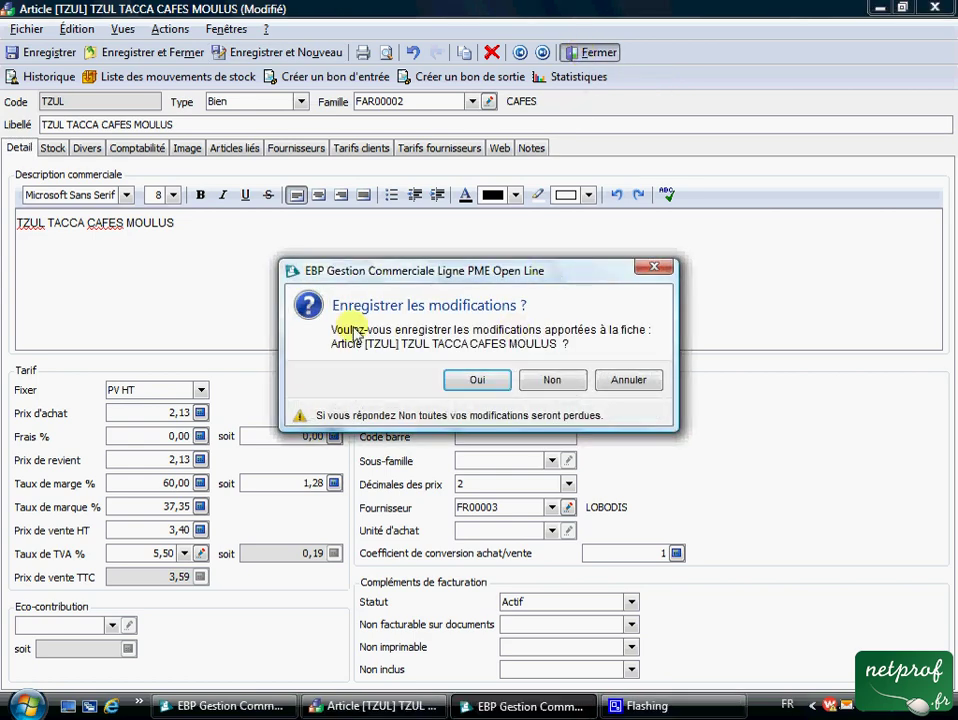
left_click(556, 380)
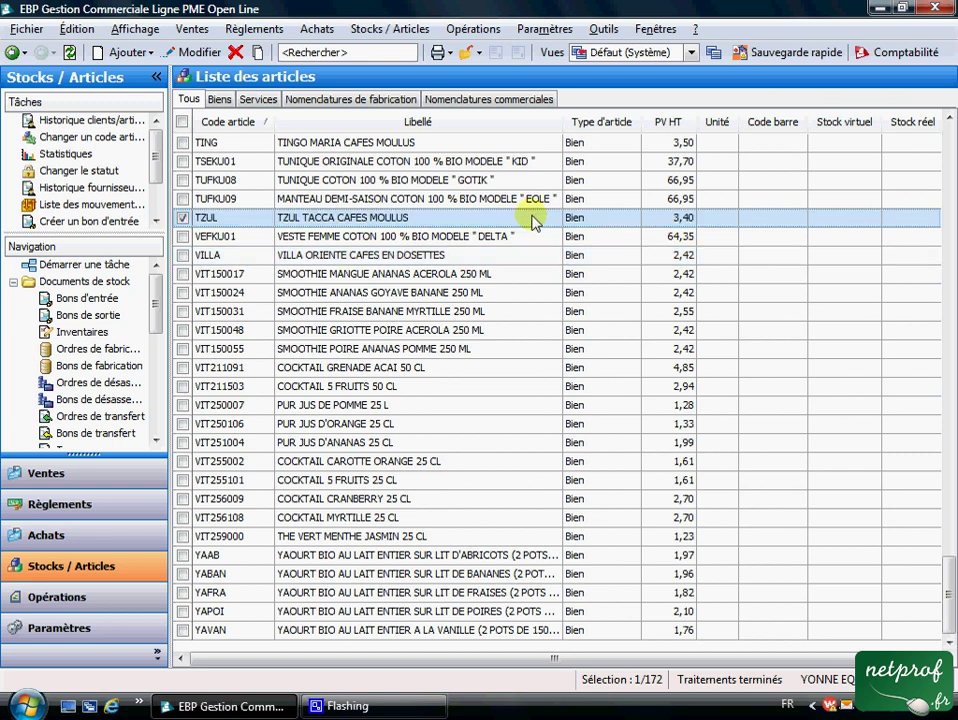
Reopen the TZUL article from the article list and review its Fiche article print preview through the notes, closing the preview when done
left_click(235, 53)
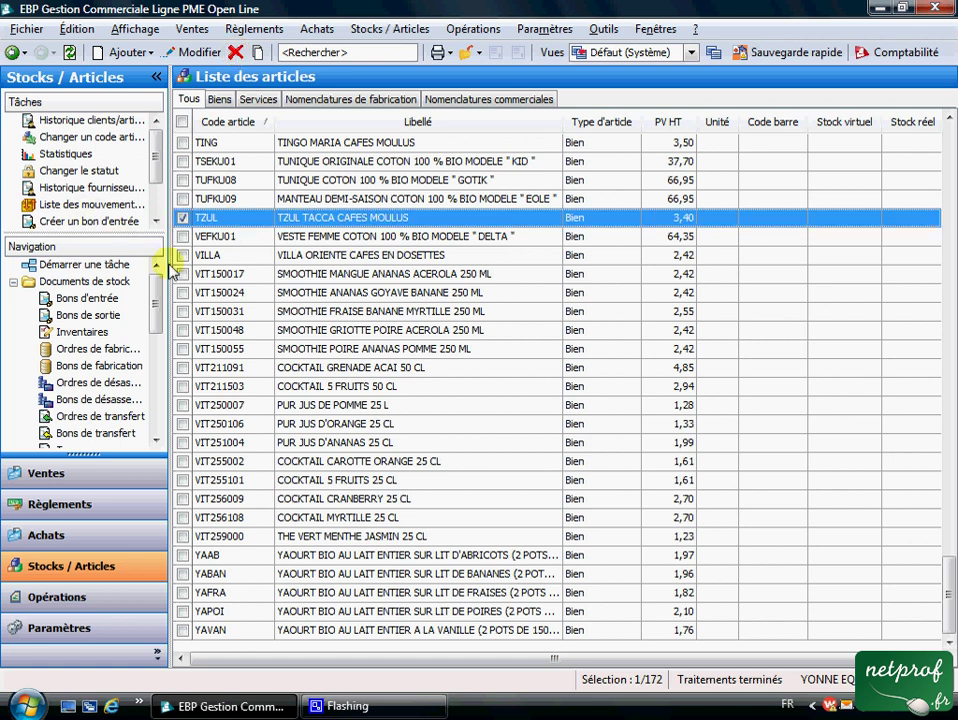
double_click(352, 222)
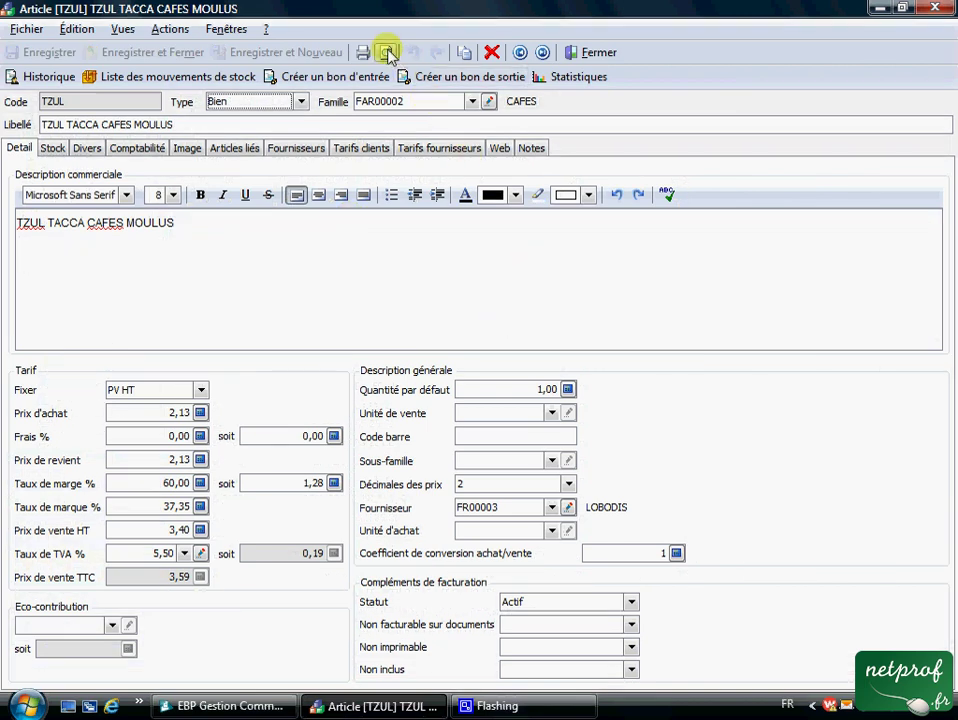
left_click(388, 53)
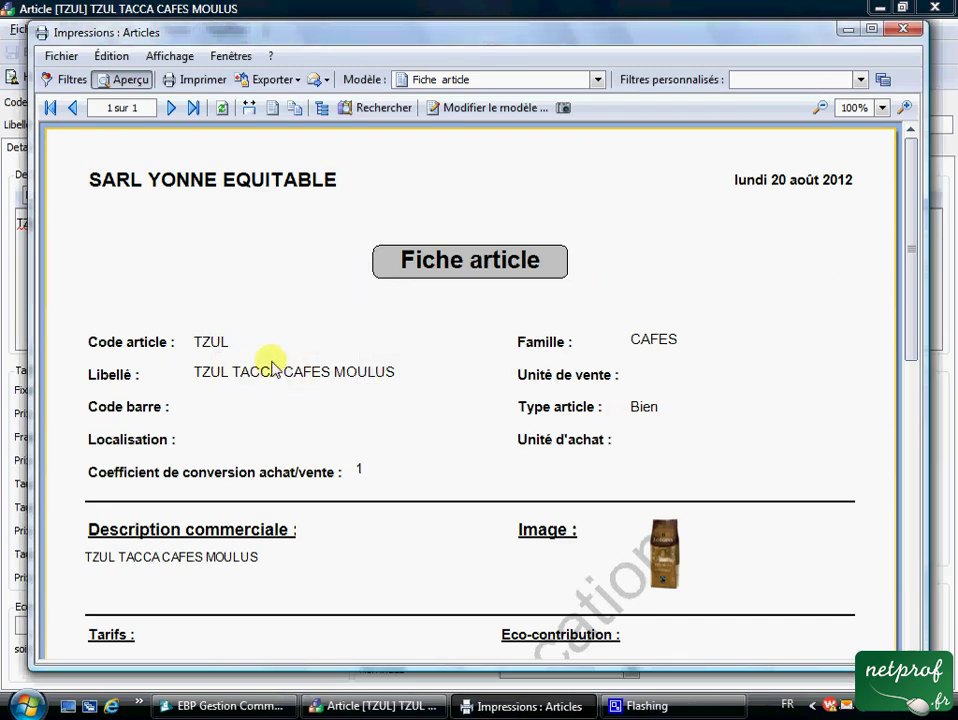
left_click_drag(915, 267, 907, 520)
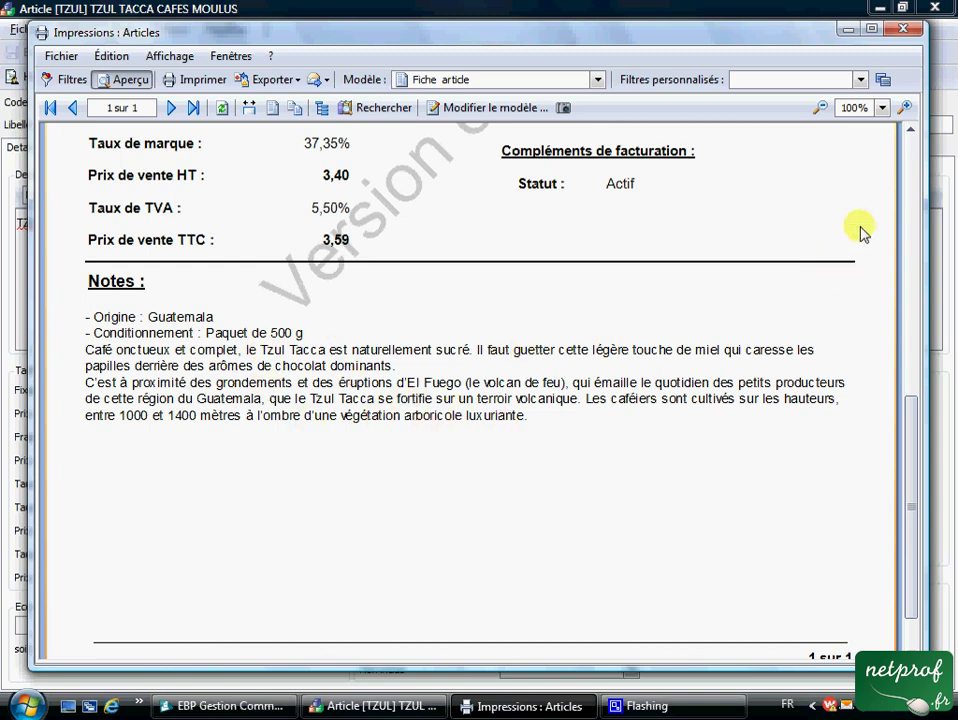
left_click(900, 32)
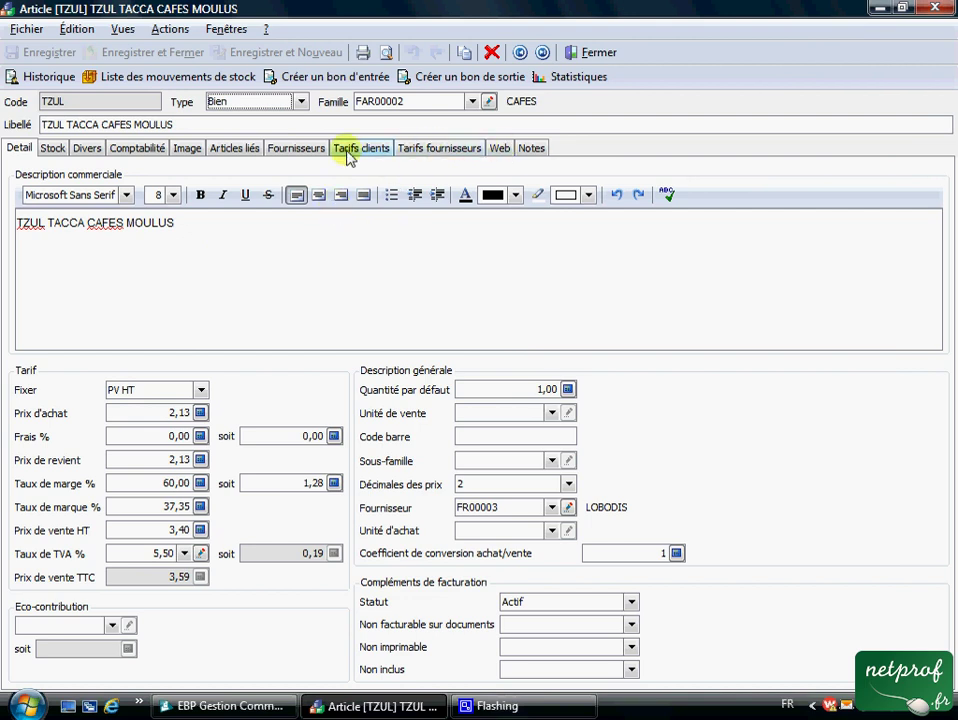
Review the TZUL article's linked articles and notes, ending on its general details
left_click(220, 150)
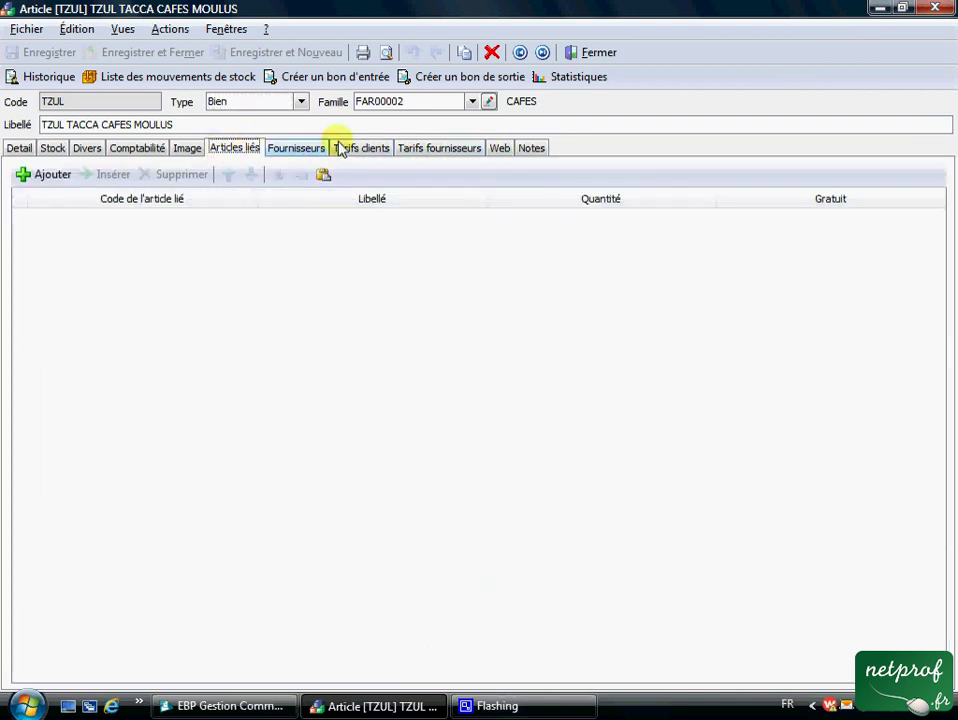
left_click(532, 149)
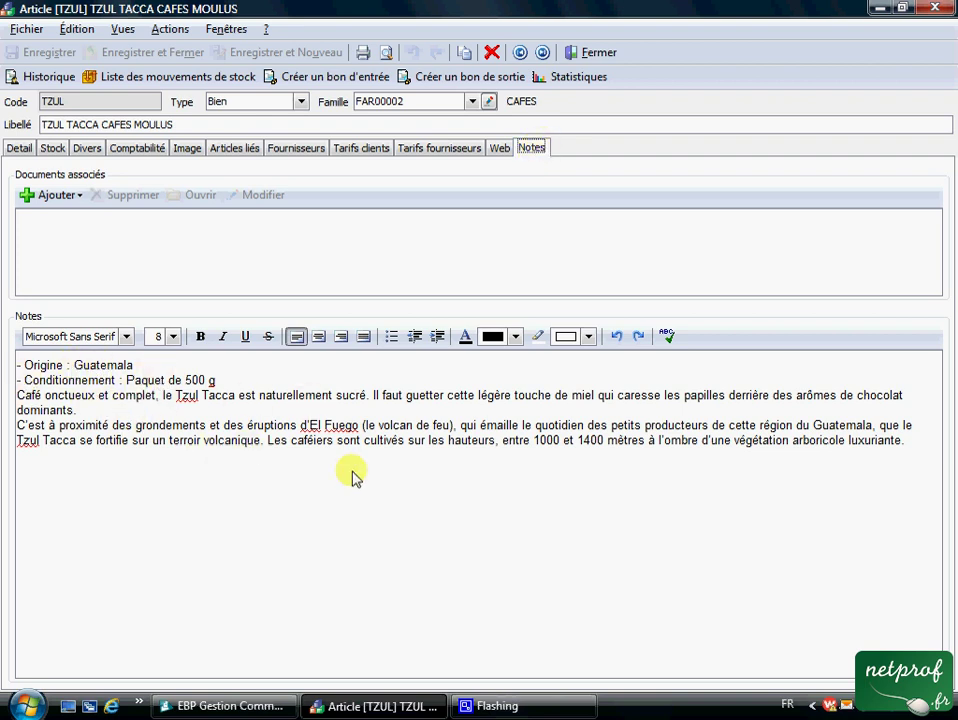
left_click(25, 149)
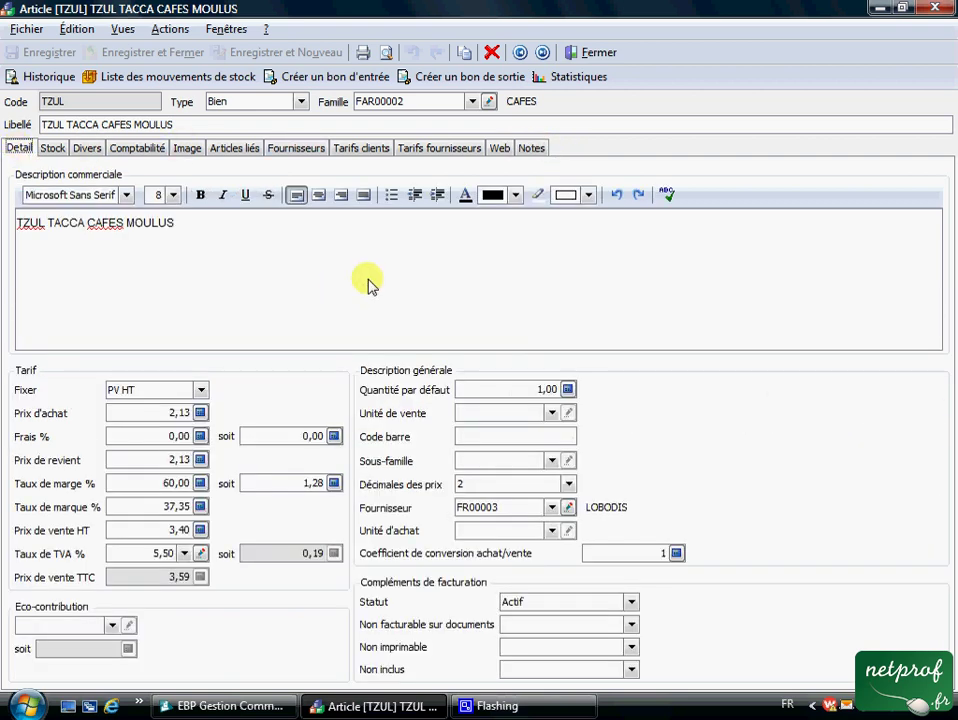
Close the TZUL article record and return from the article list to the start screen
left_click(597, 53)
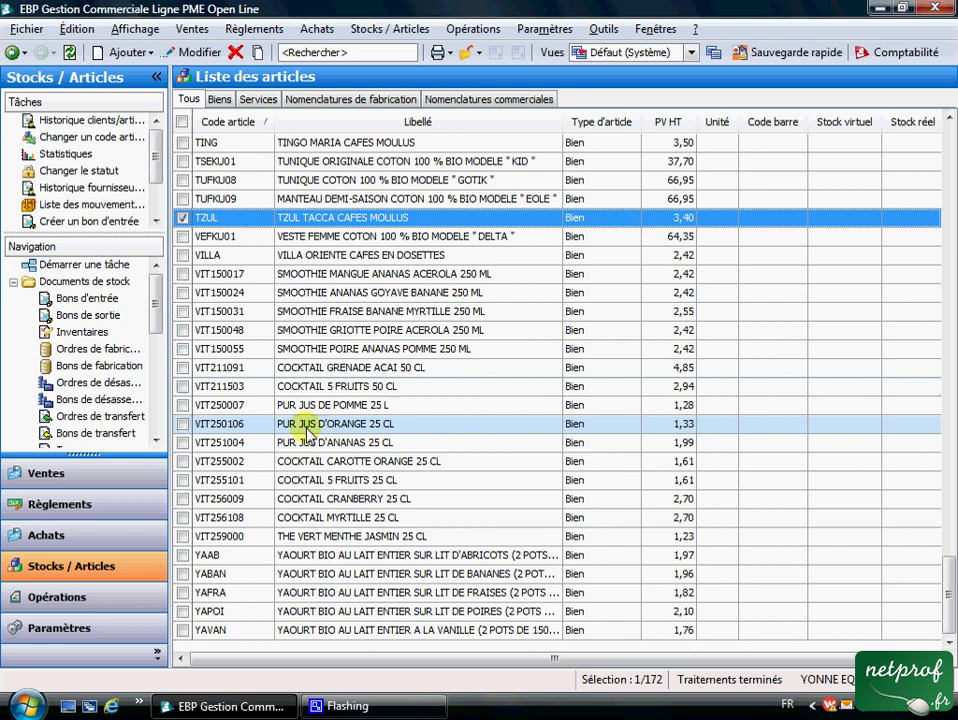
left_click(12, 54)
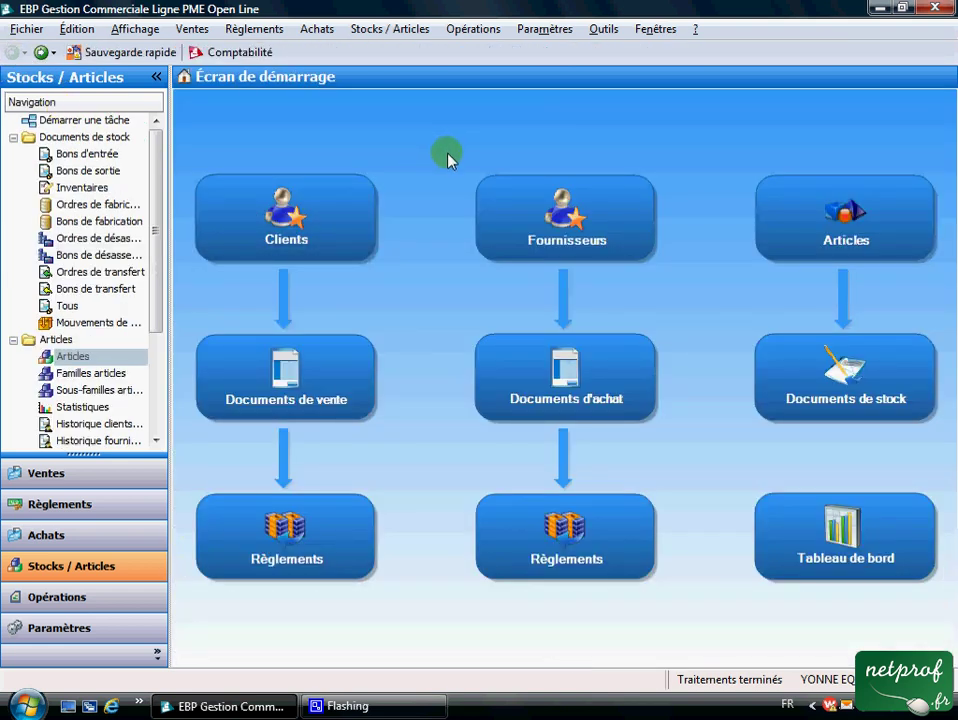